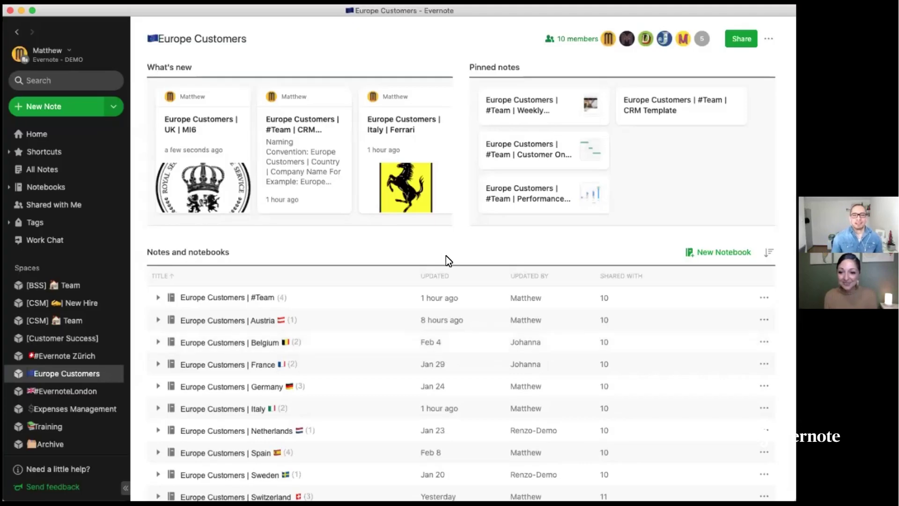
scroll(466, 281, "down", 2)
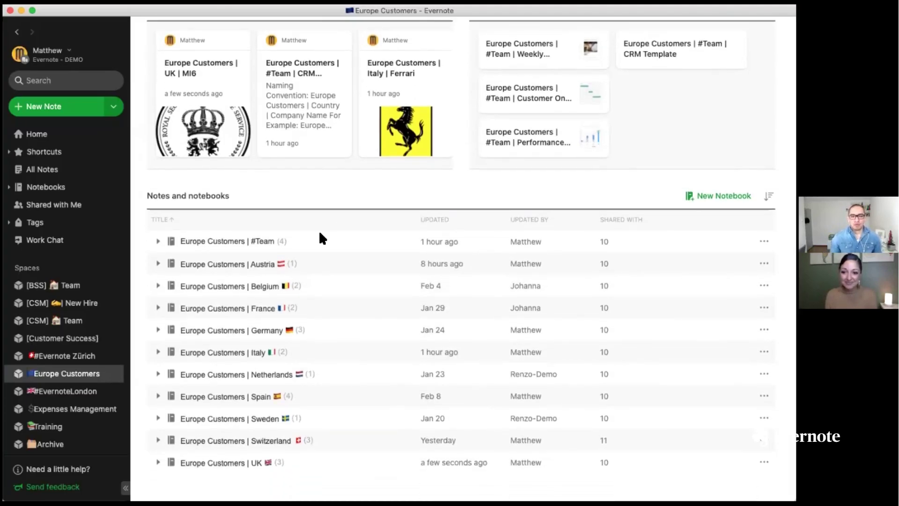
scroll(279, 334, "up", 1)
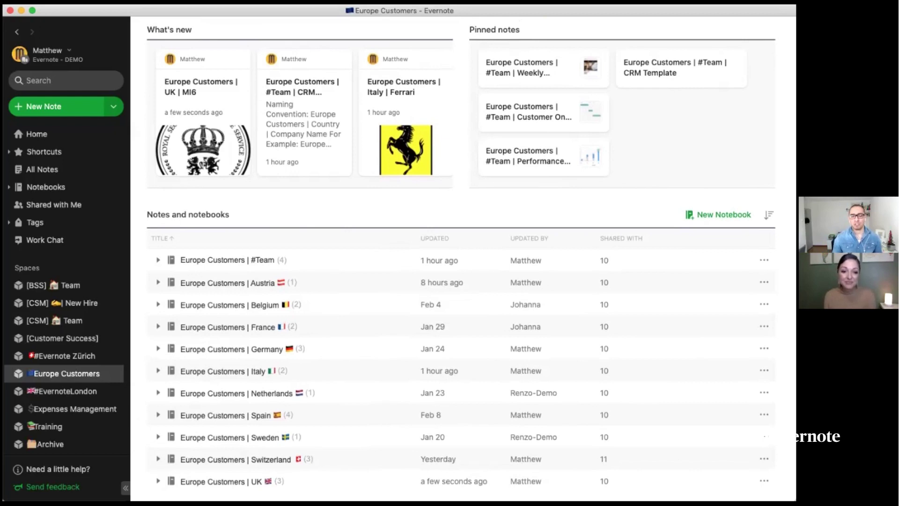
scroll(461, 255, "down", 1)
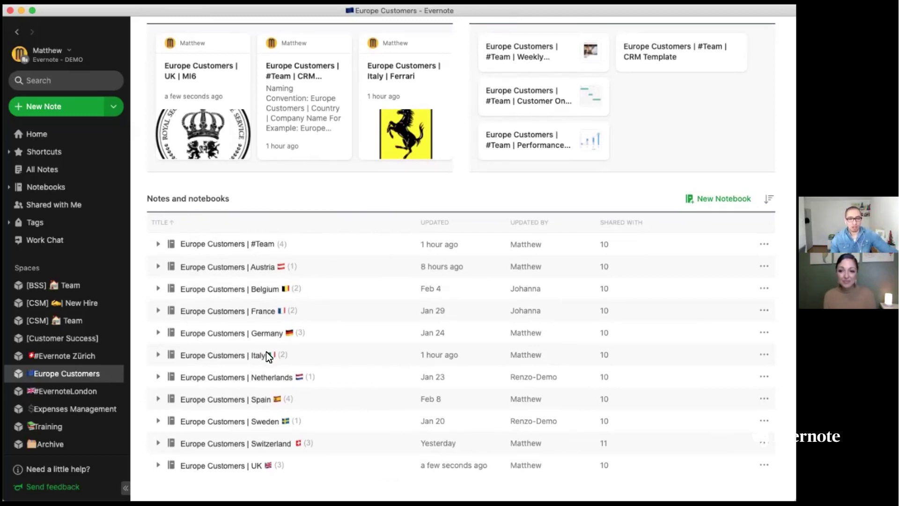
scroll(217, 427, "down", 2)
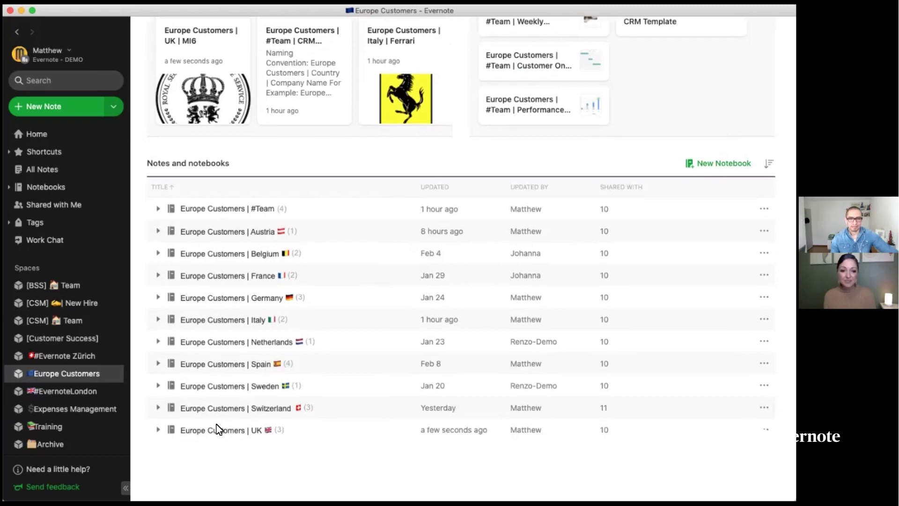
scroll(217, 429, "up", 1)
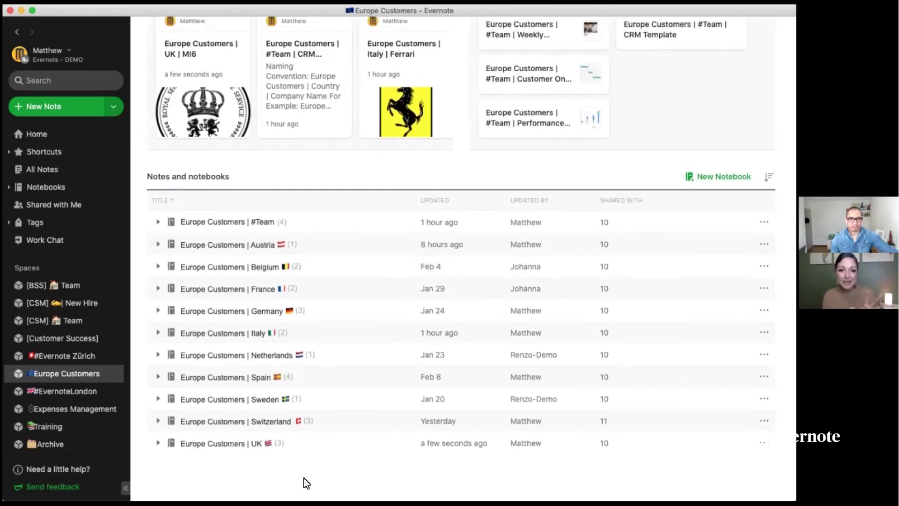
scroll(307, 483, "up", 1)
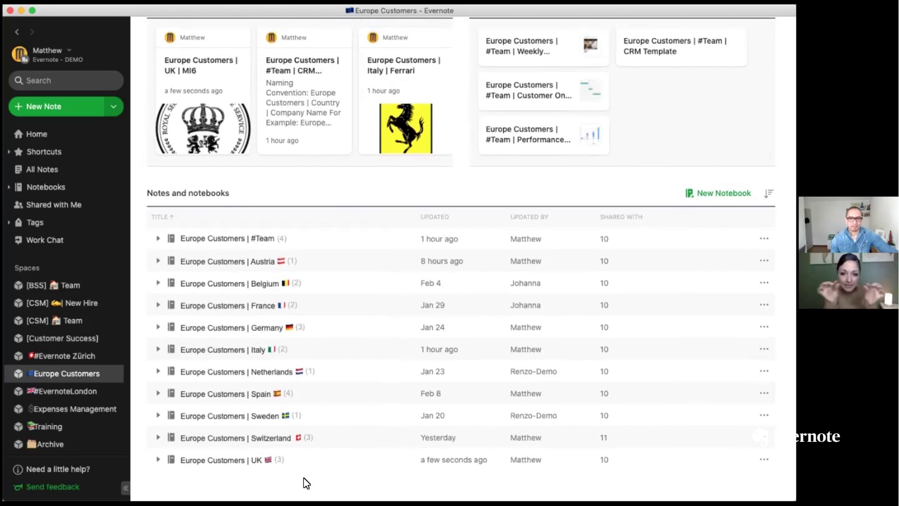
scroll(307, 483, "up", 1)
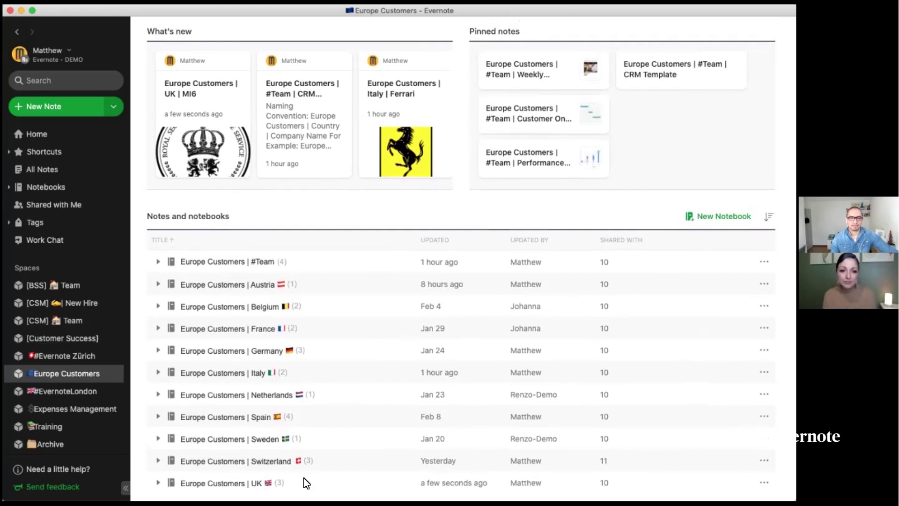
scroll(350, 437, "up", 1)
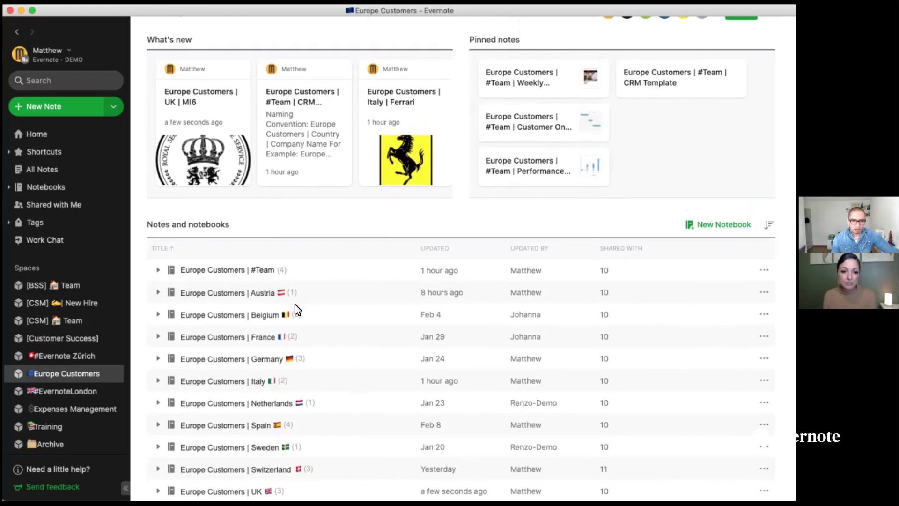
scroll(349, 299, "up", 1)
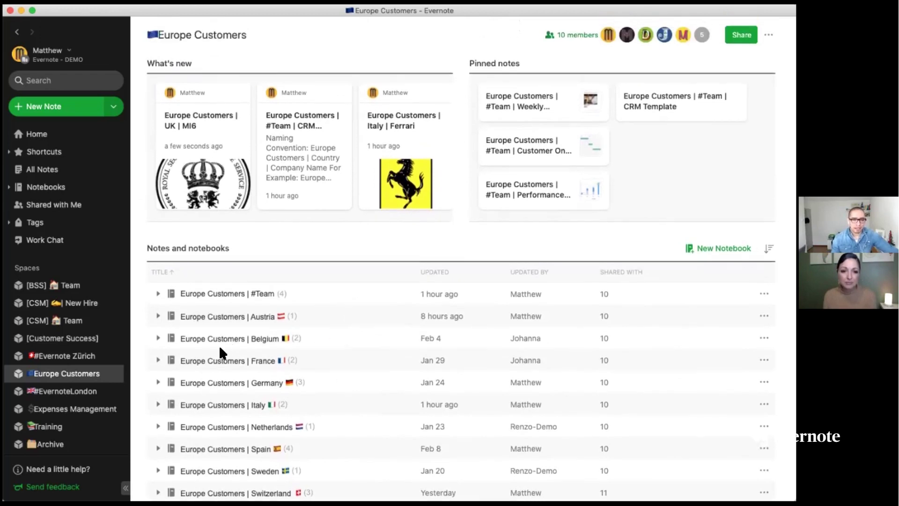
scroll(217, 269, "up", 1)
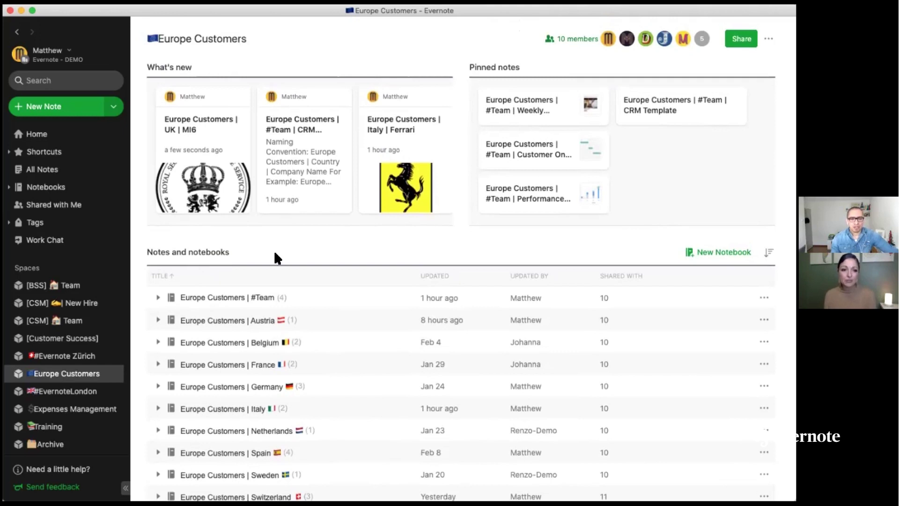
scroll(265, 289, "down", 1)
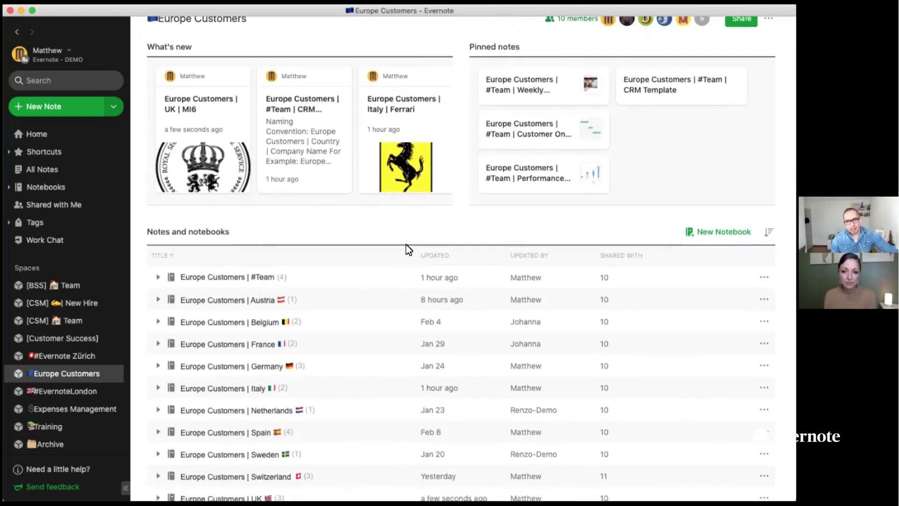
scroll(260, 295, "down", 2)
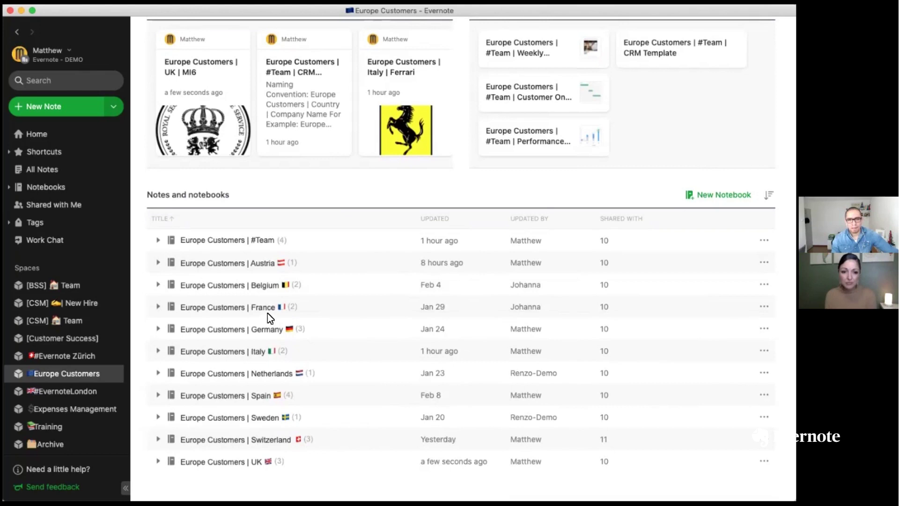
scroll(282, 457, "up", 2)
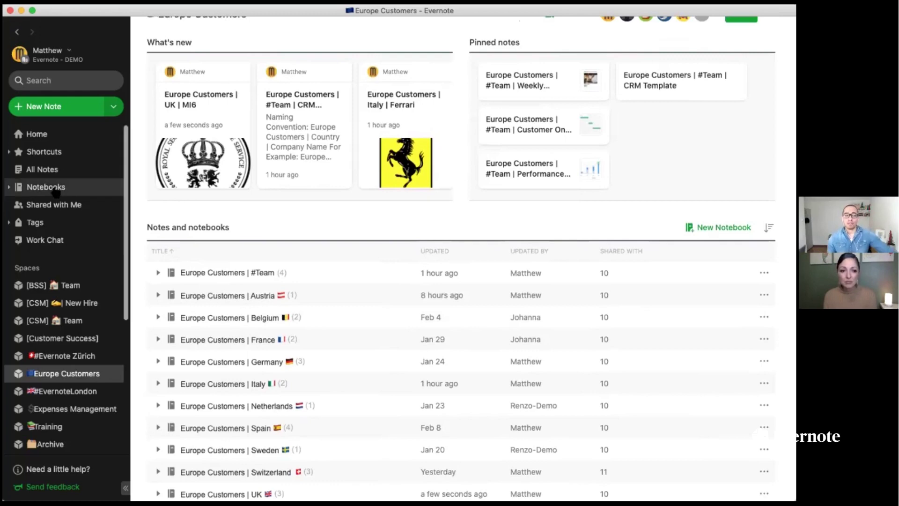
left_click(55, 189)
scroll(281, 234, "down", 3)
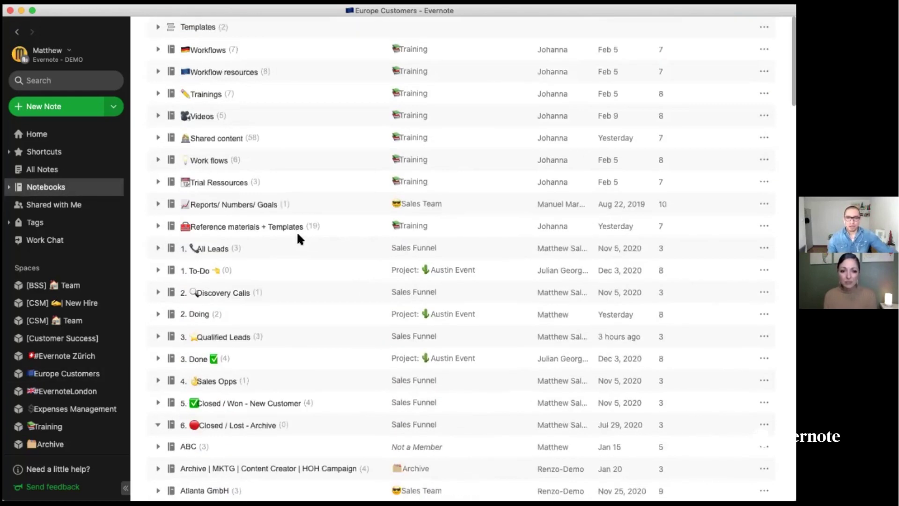
scroll(299, 235, "down", 10)
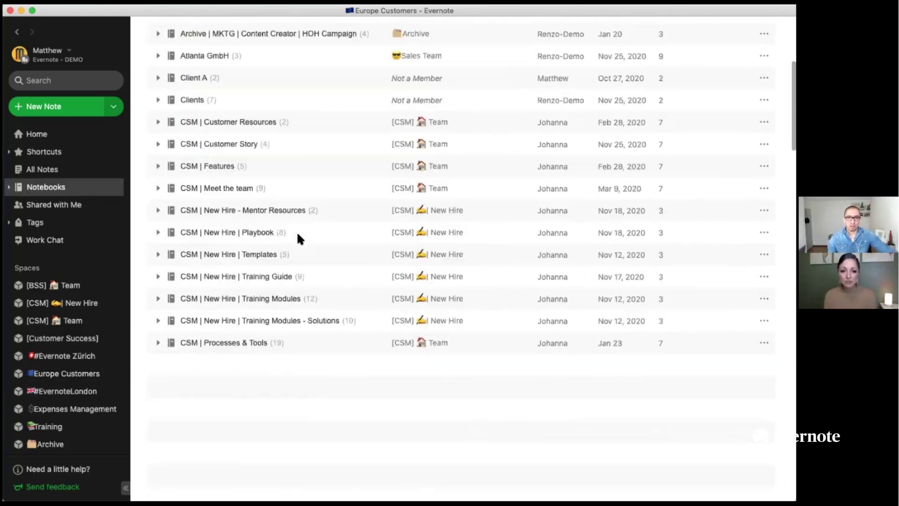
scroll(255, 141, "down", 15)
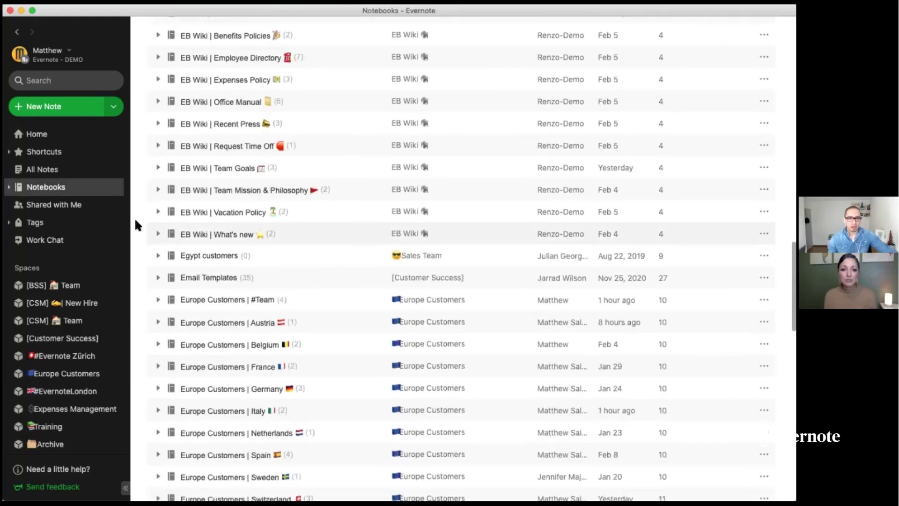
scroll(136, 225, "down", 5)
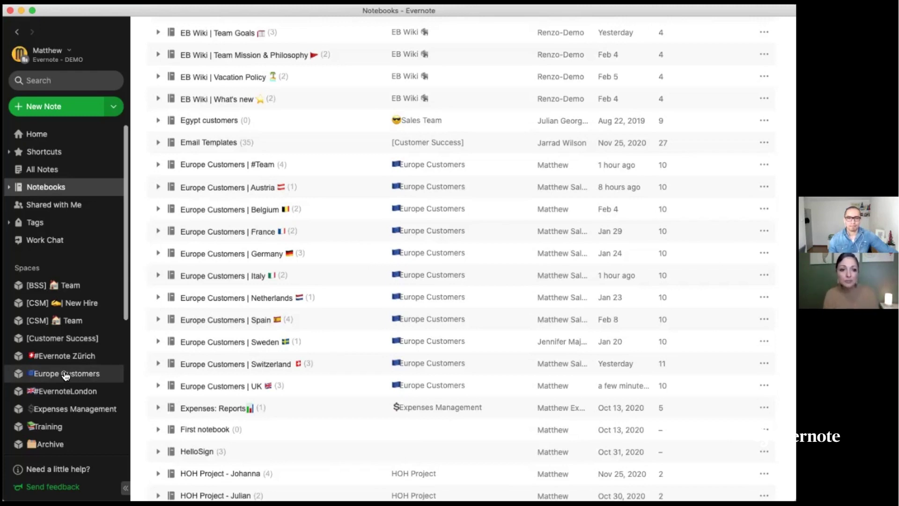
left_click(65, 374)
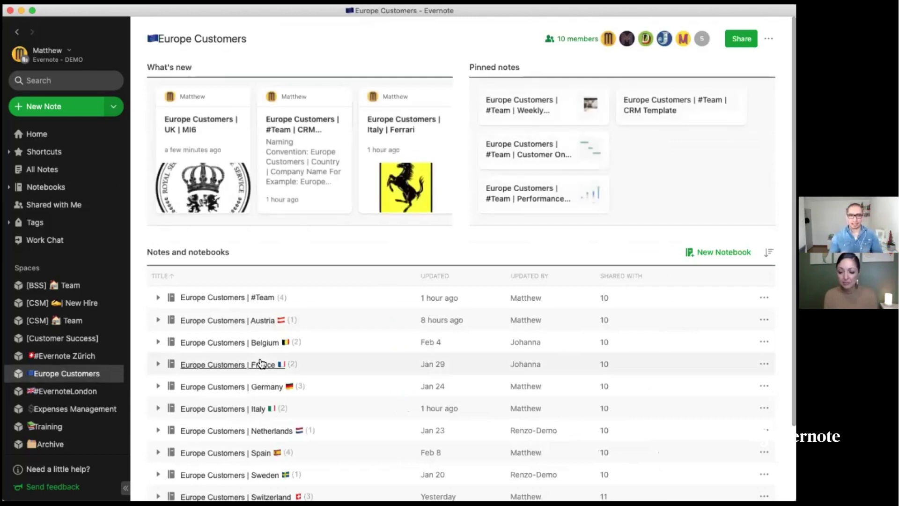
Step: Expand the Austria, Belgium, France, Germany and Italy notebooks to list their customer notes
left_click(160, 321)
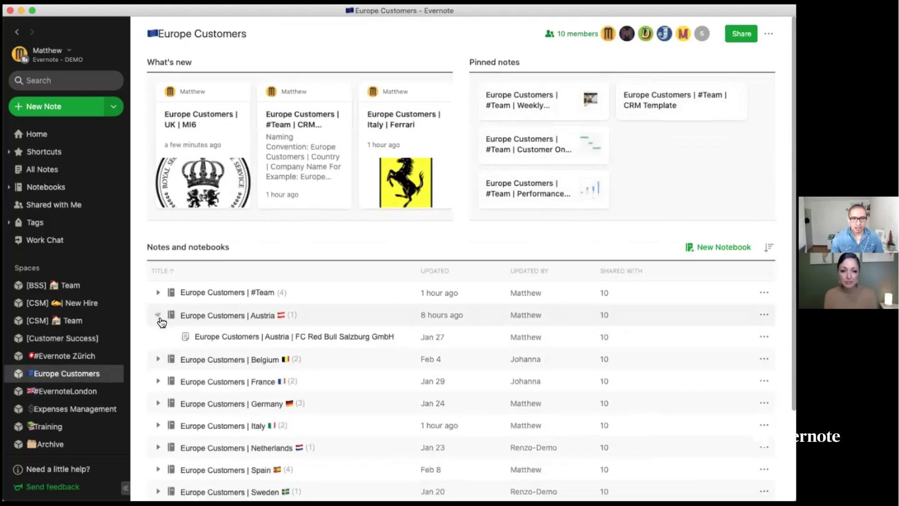
scroll(161, 300, "down", 3)
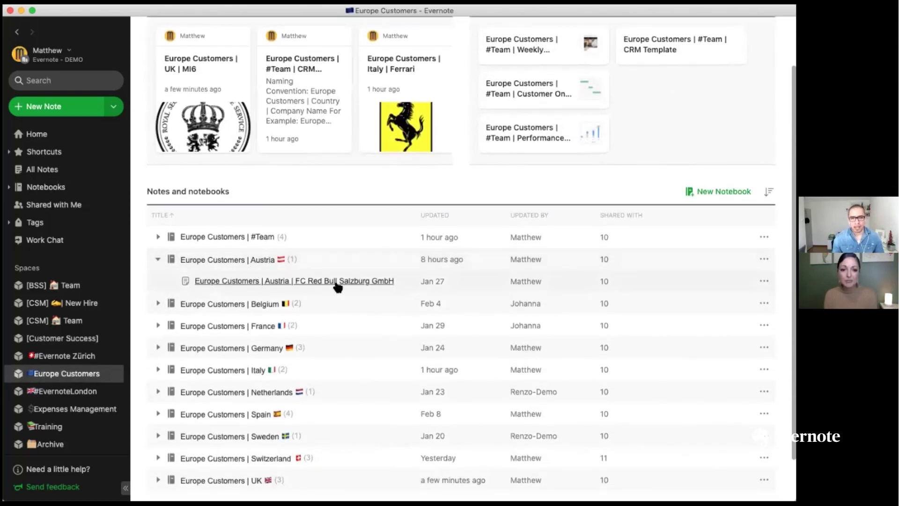
left_click(159, 304)
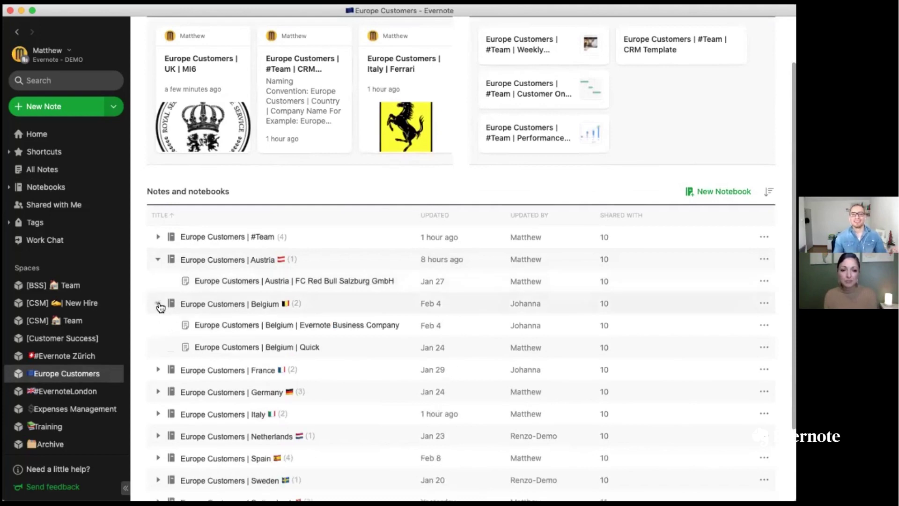
left_click(161, 371)
scroll(161, 374, "down", 2)
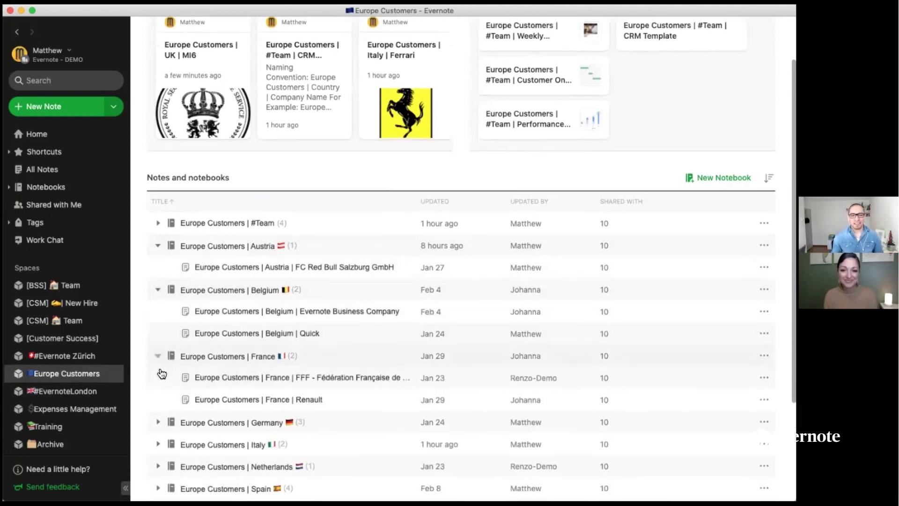
left_click(159, 382)
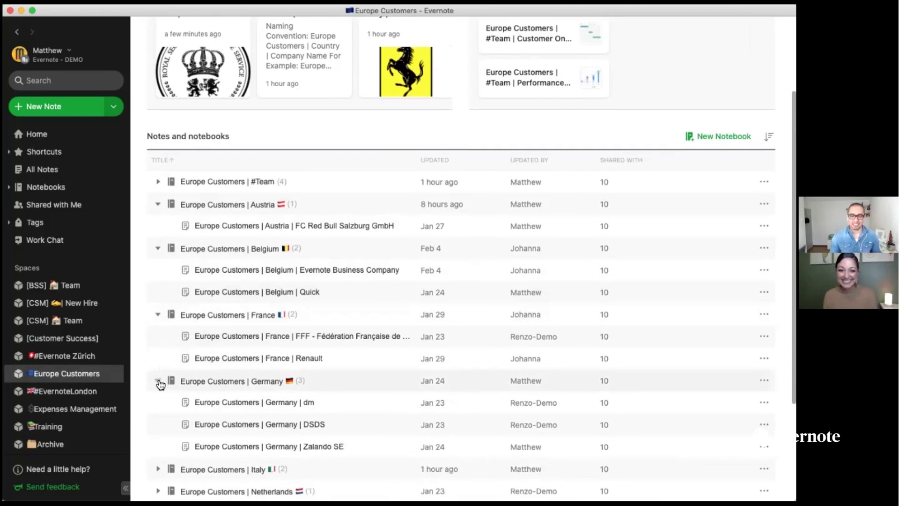
scroll(160, 382, "down", 2)
left_click(159, 409)
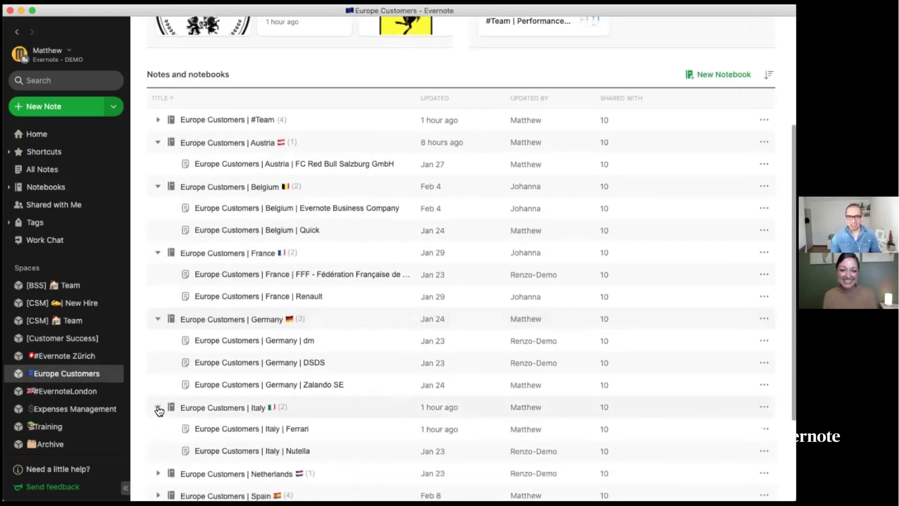
Step: Expand the Netherlands, Spain, Sweden, Switzerland and UK notebooks as well
scroll(159, 409, "down", 1)
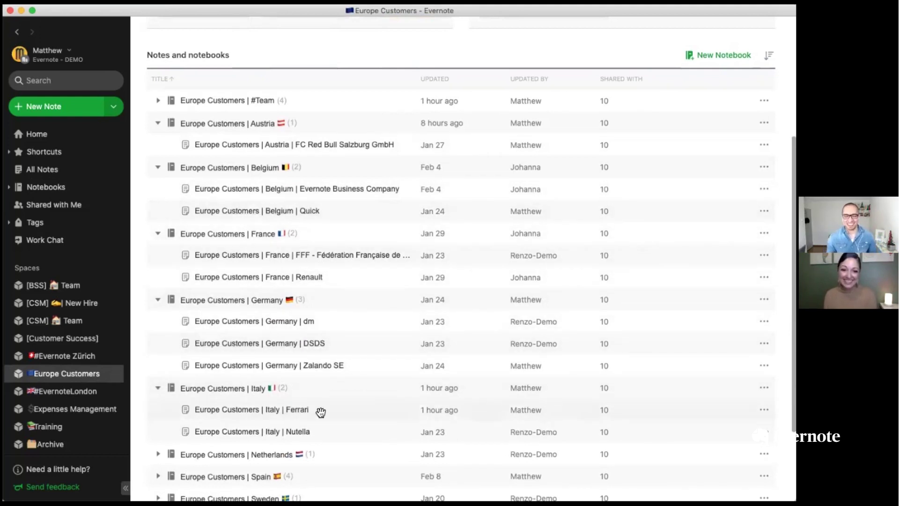
scroll(349, 404, "down", 6)
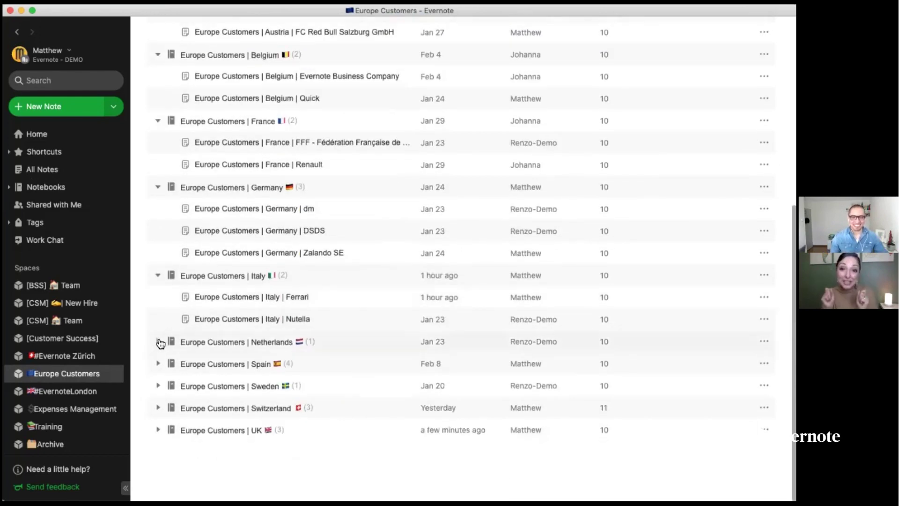
left_click(158, 342)
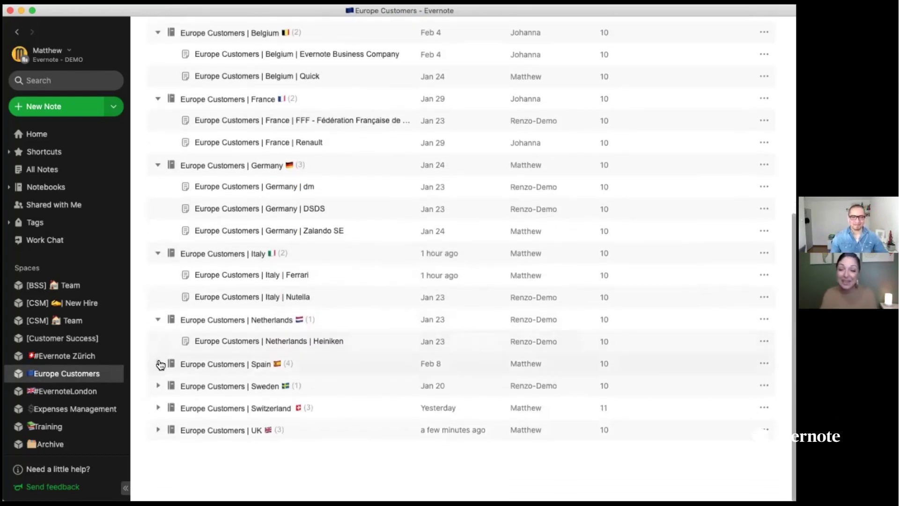
left_click(158, 364)
scroll(176, 410, "down", 3)
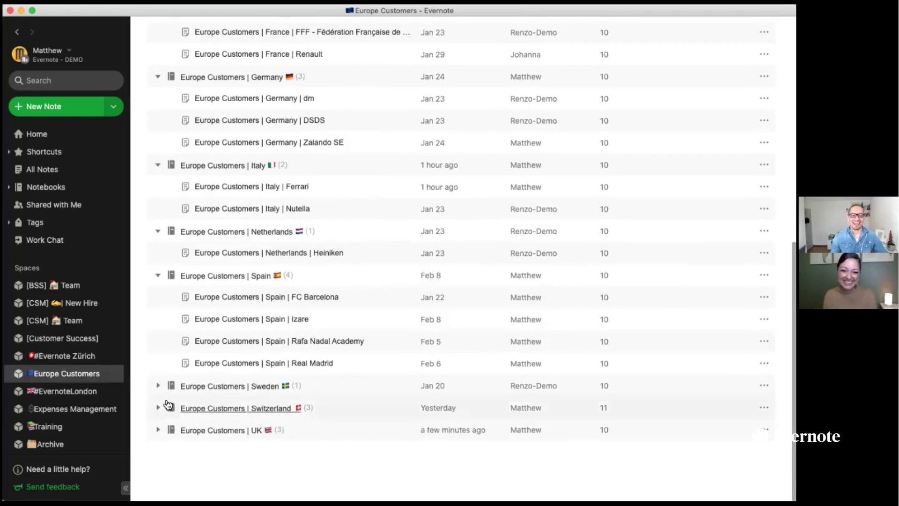
left_click(159, 386)
scroll(164, 415, "down", 1)
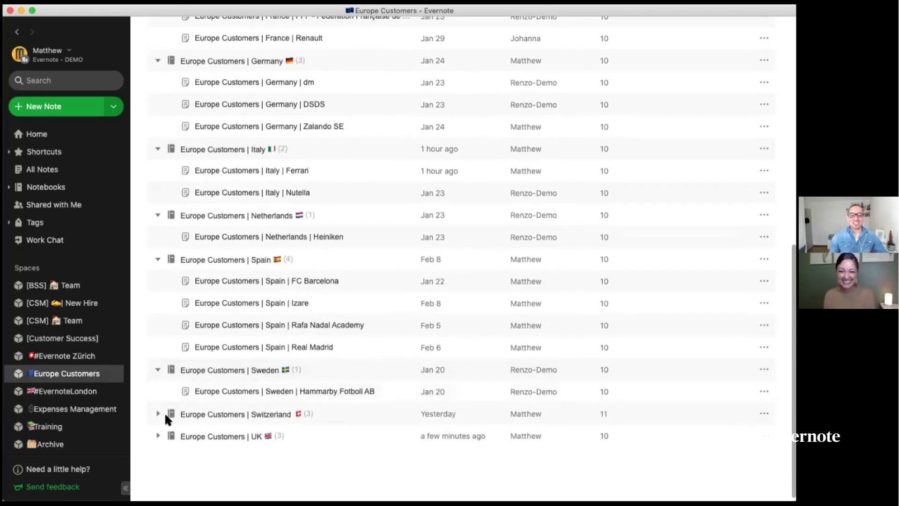
left_click(159, 414)
scroll(198, 350, "down", 2)
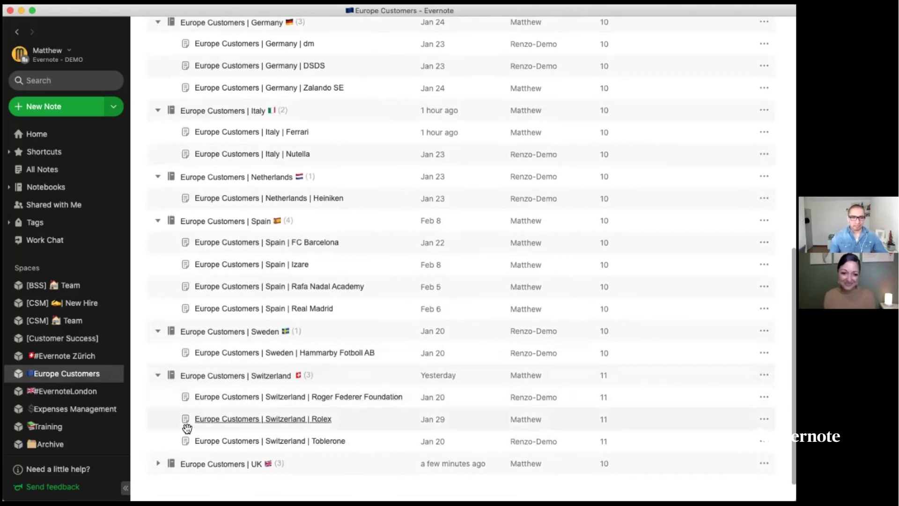
left_click(158, 464)
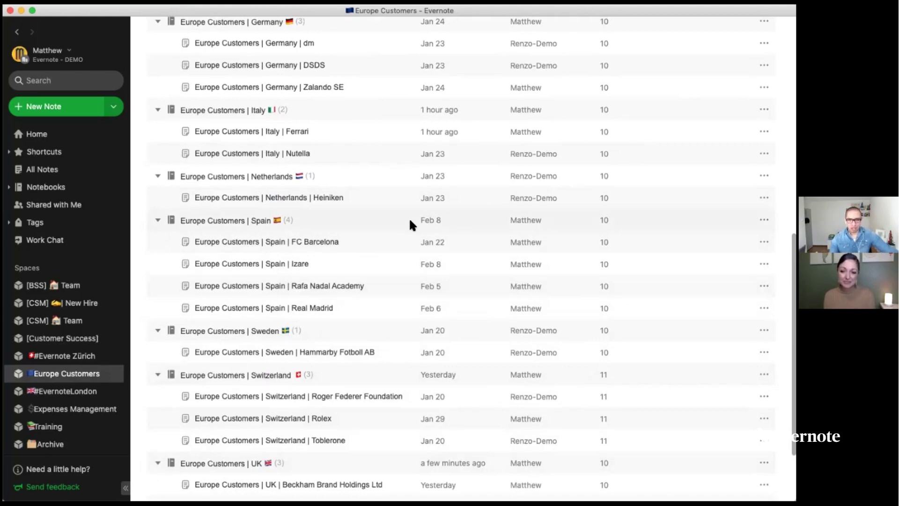
Step: Open the Europe Customers | UK | MI6 note and briefly select the Agent M contact text
scroll(398, 309, "down", 4)
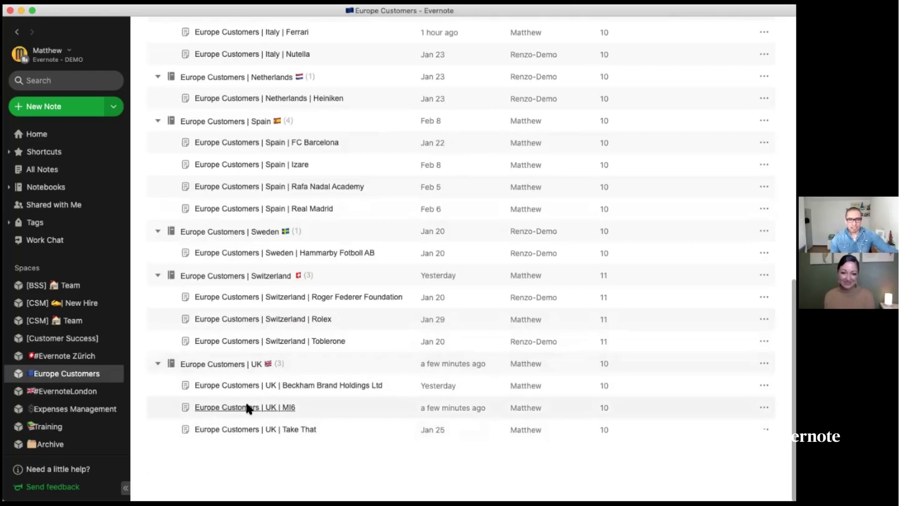
left_click(247, 407)
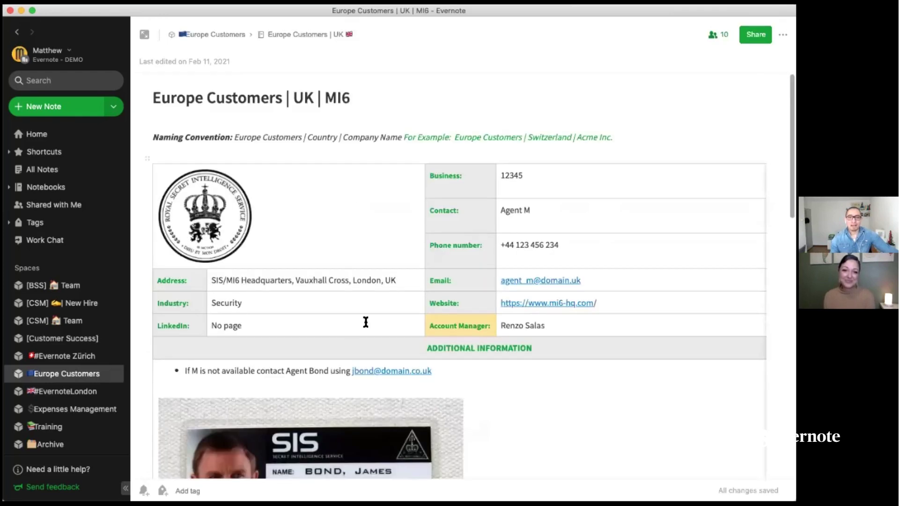
scroll(365, 321, "down", 1)
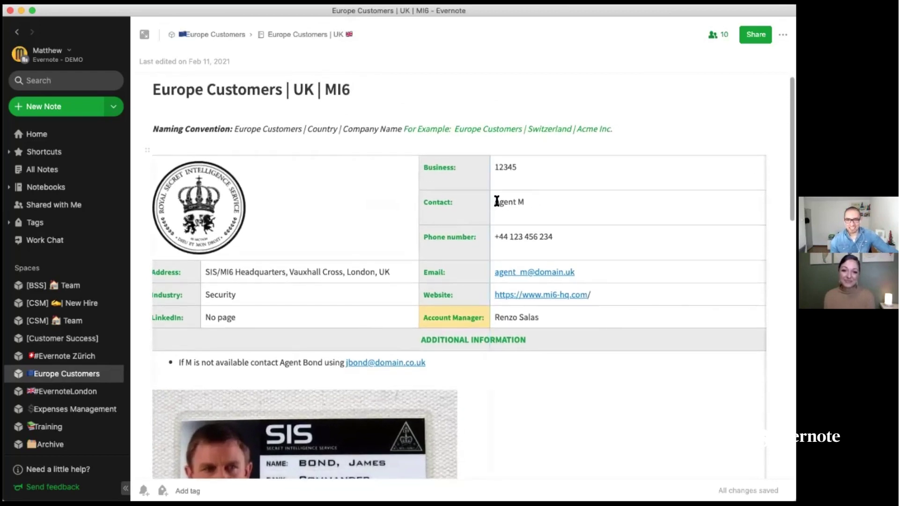
left_click_drag(497, 201, 526, 200)
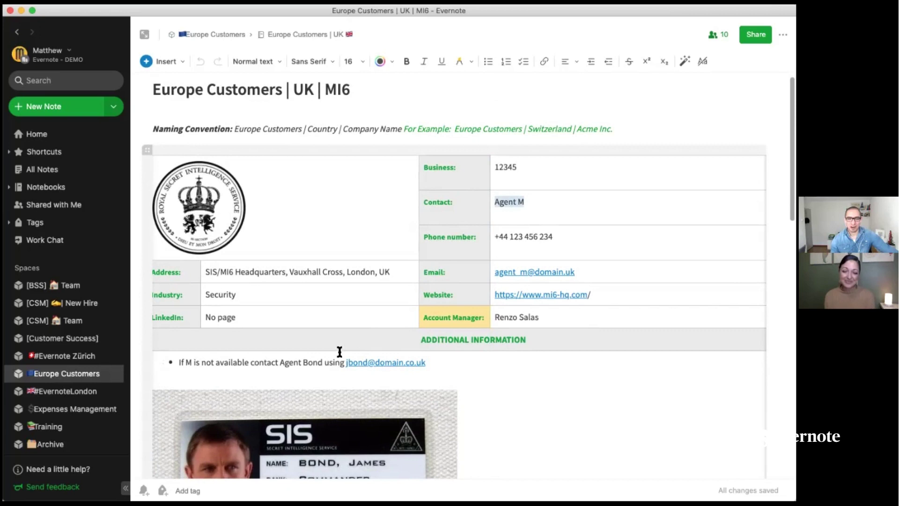
left_click(329, 375)
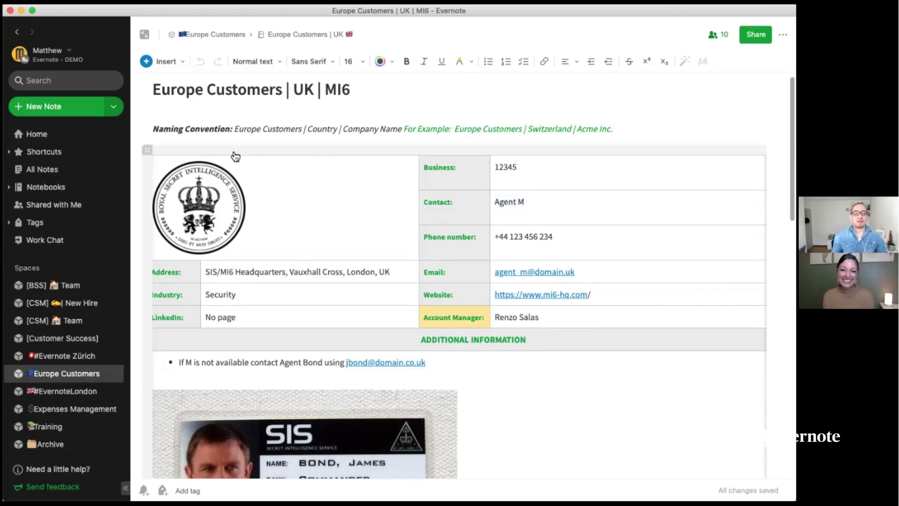
Step: Search all notes for 'Bond'
left_click(76, 73)
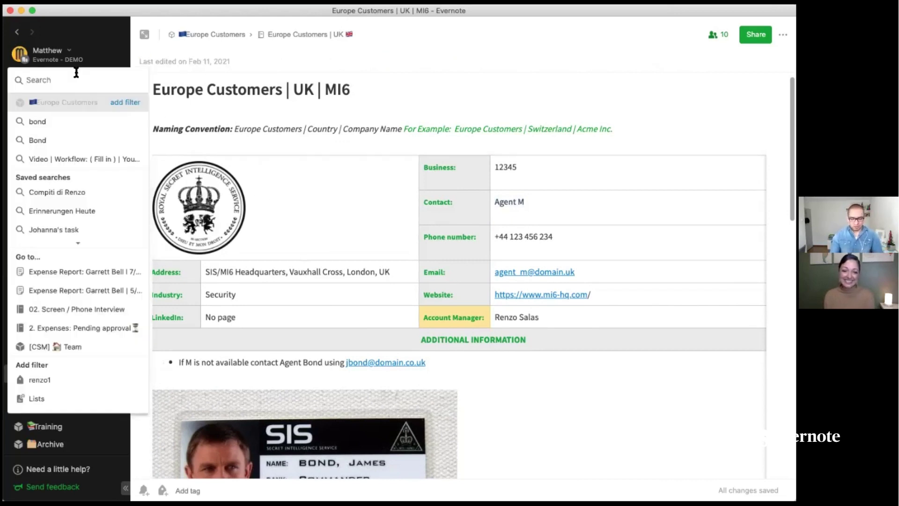
type("bond")
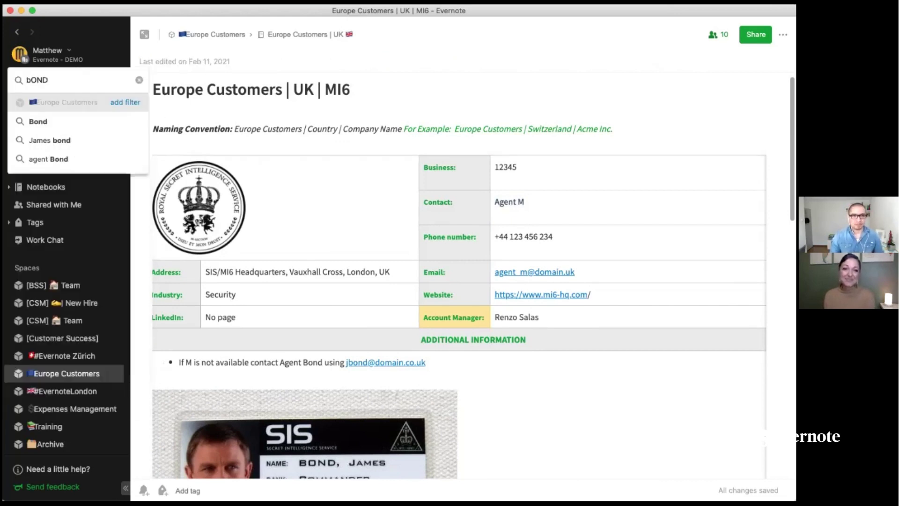
key("BackSpace")
key("BackSpace")
key("BackSpace")
key("BackSpace")
type("Bond")
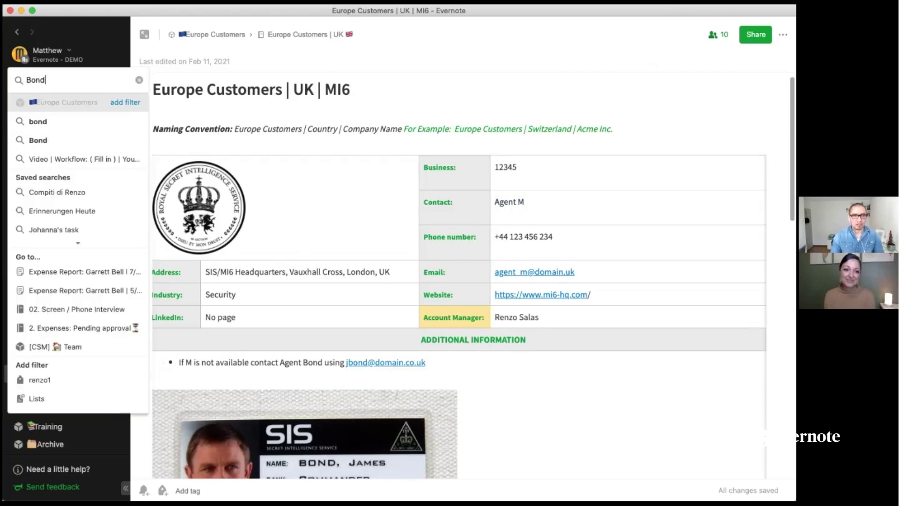
key("Return")
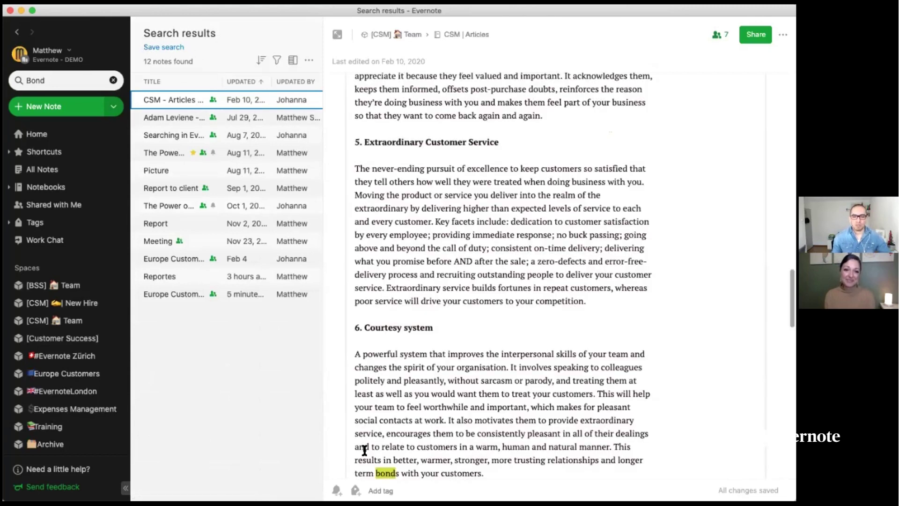
Step: Open the Europe Customers | UK | MI6 result and scroll through its Bond matches back to the title
left_click(170, 294)
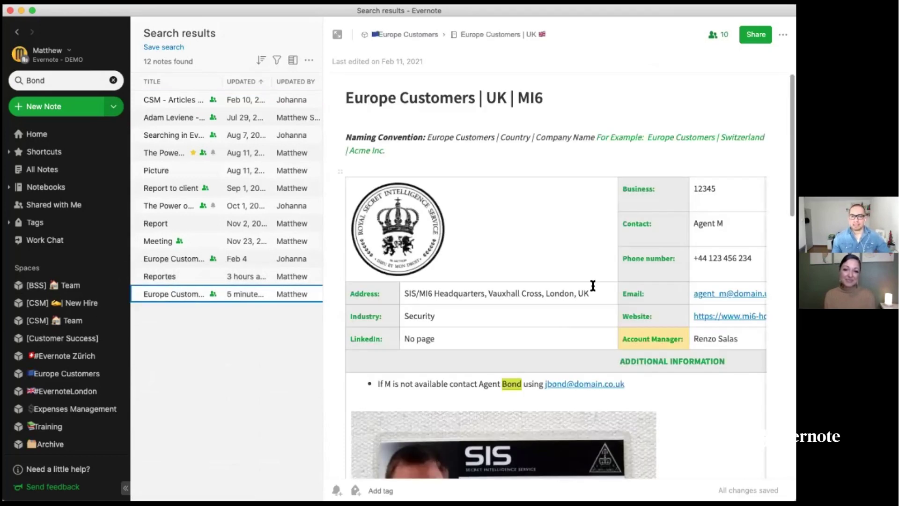
scroll(584, 290, "down", 1)
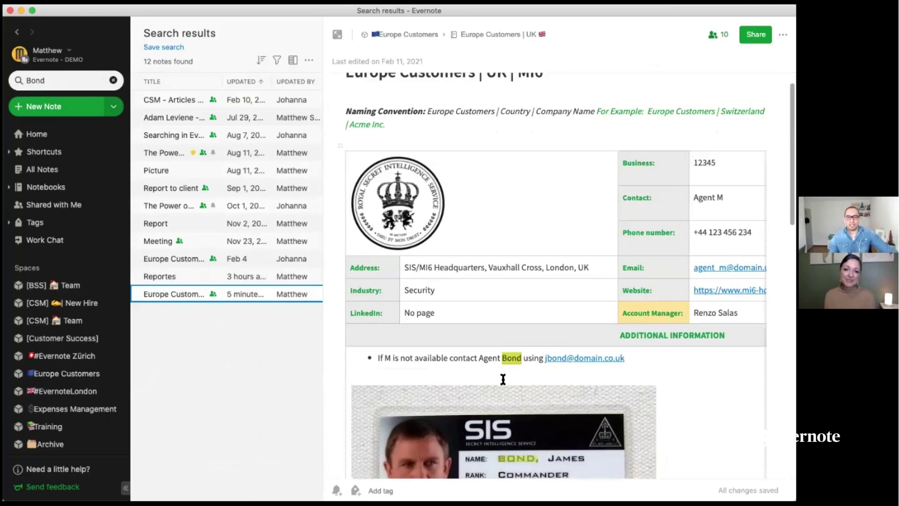
scroll(516, 330, "down", 1)
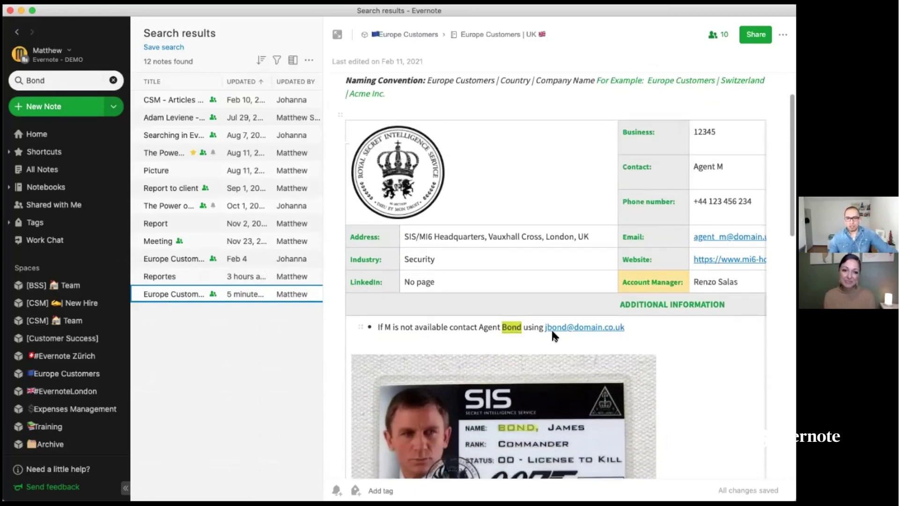
scroll(516, 323, "down", 2)
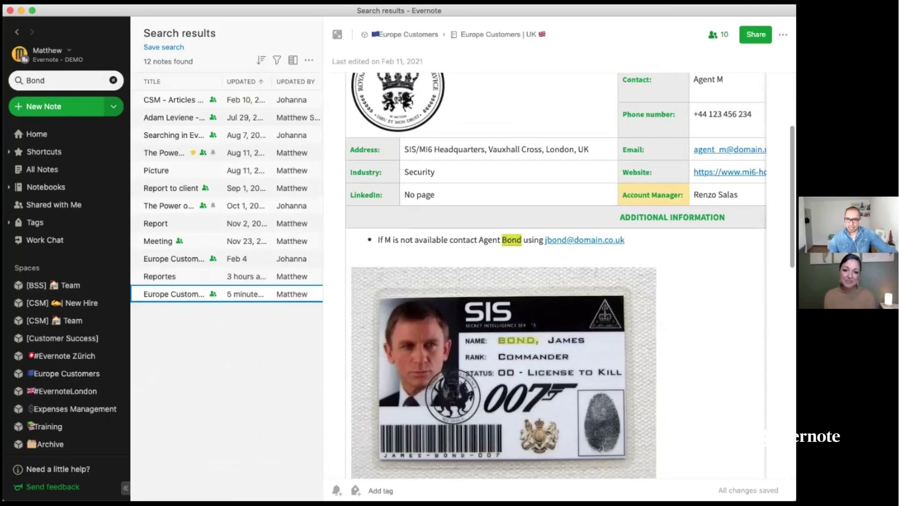
scroll(507, 314, "down", 2)
scroll(520, 321, "down", 8)
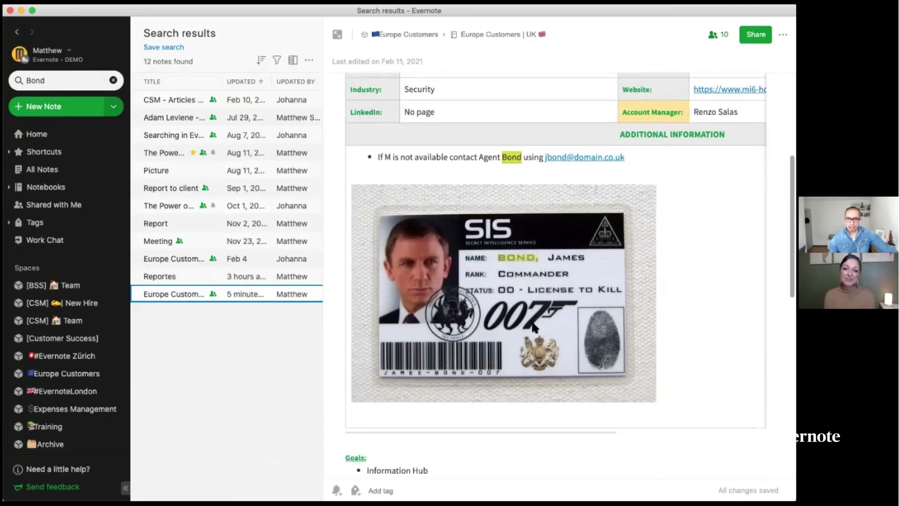
scroll(506, 389, "down", 8)
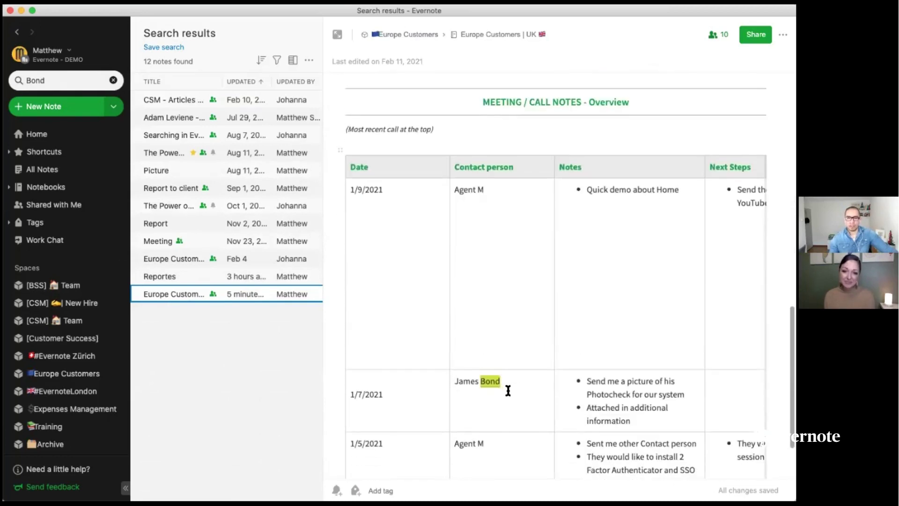
scroll(509, 390, "right", 1)
scroll(508, 390, "up", 10)
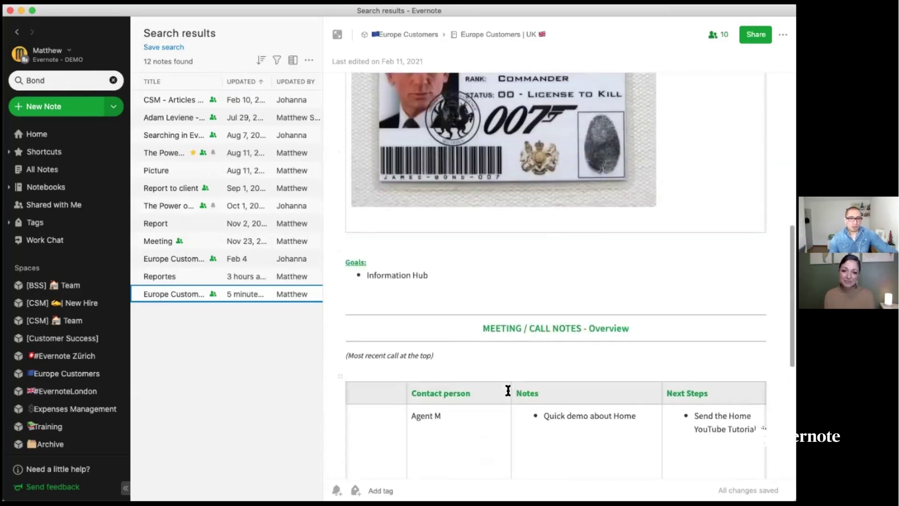
scroll(508, 390, "up", 4)
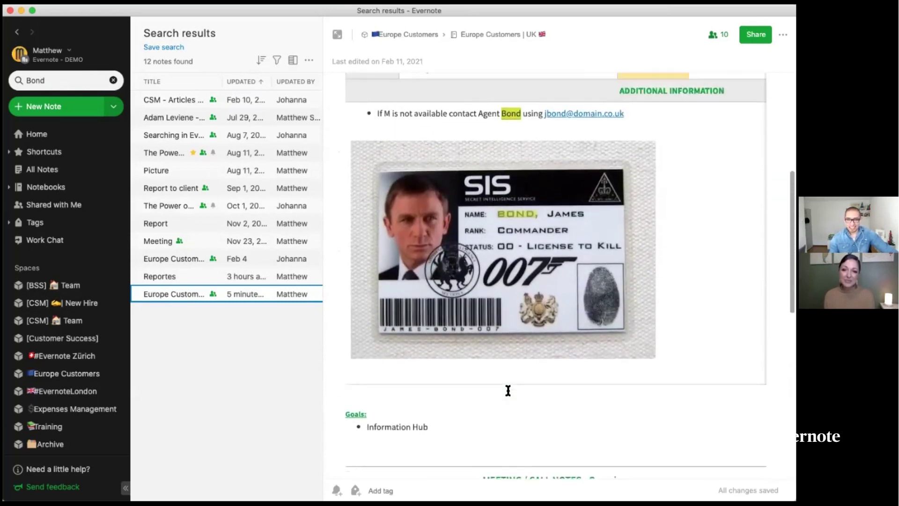
scroll(507, 391, "up", 8)
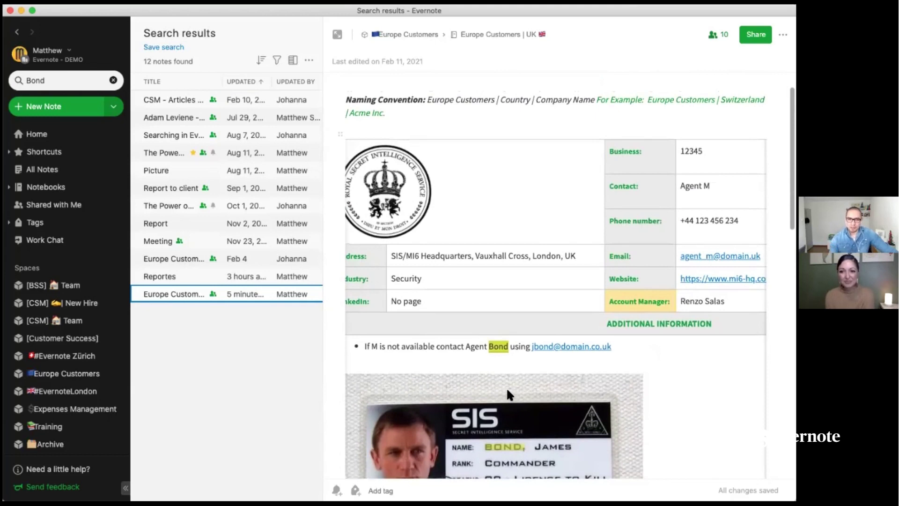
scroll(508, 390, "up", 2)
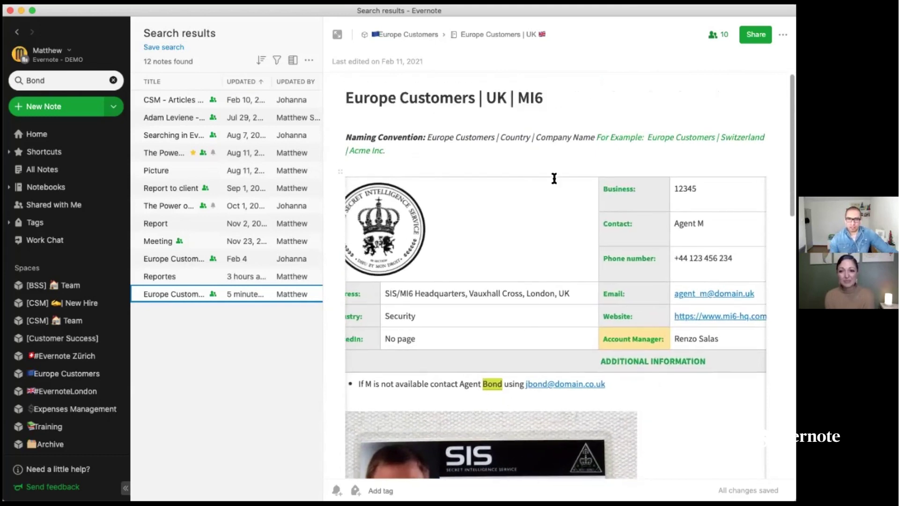
Step: Append ' | James Bond' to the note title, making it 'Europe Customers | UK | MI6 | James Bond'
left_click(574, 97)
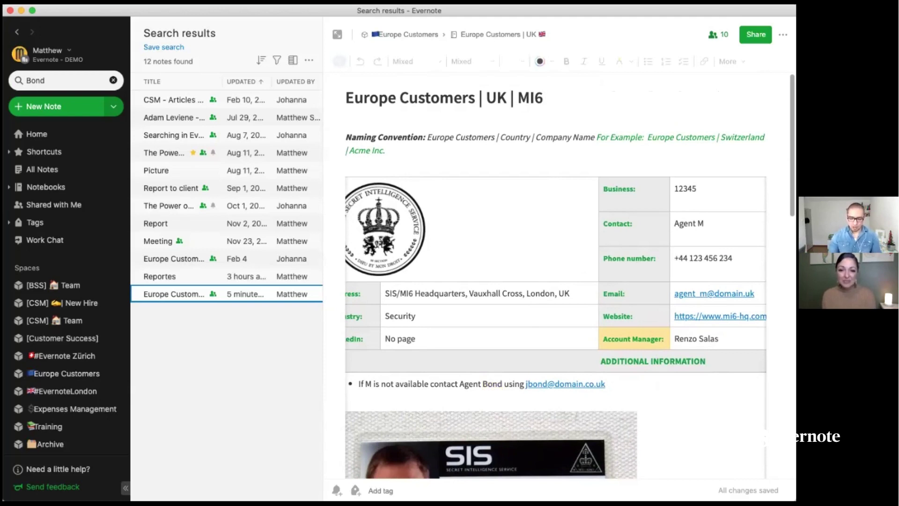
type("|")
type(" J")
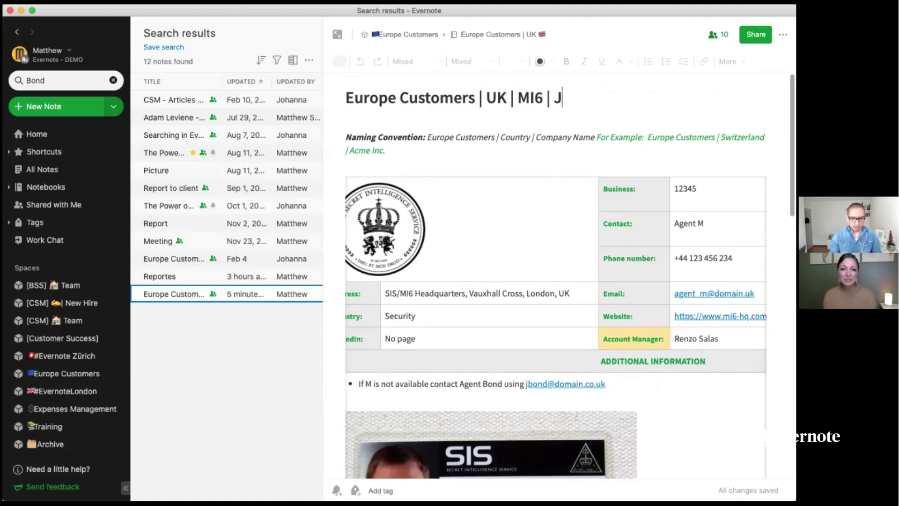
type("ames Bond")
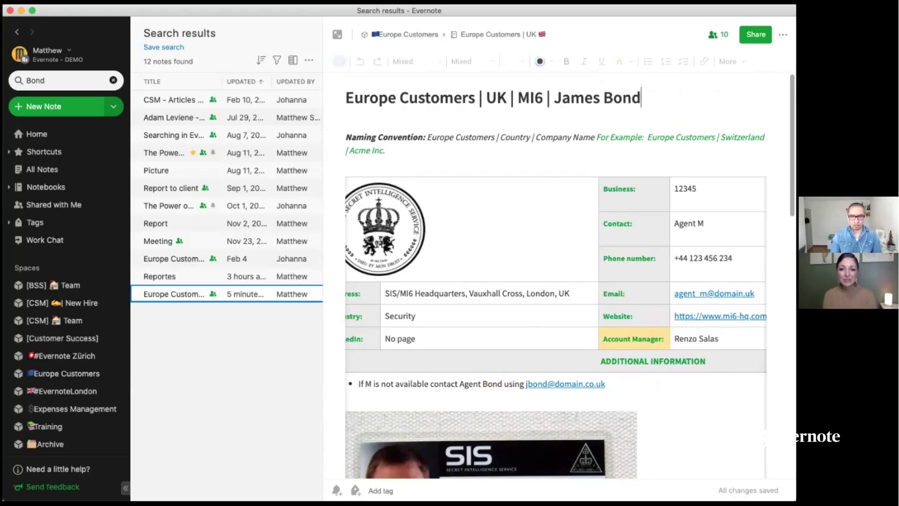
left_click(606, 149)
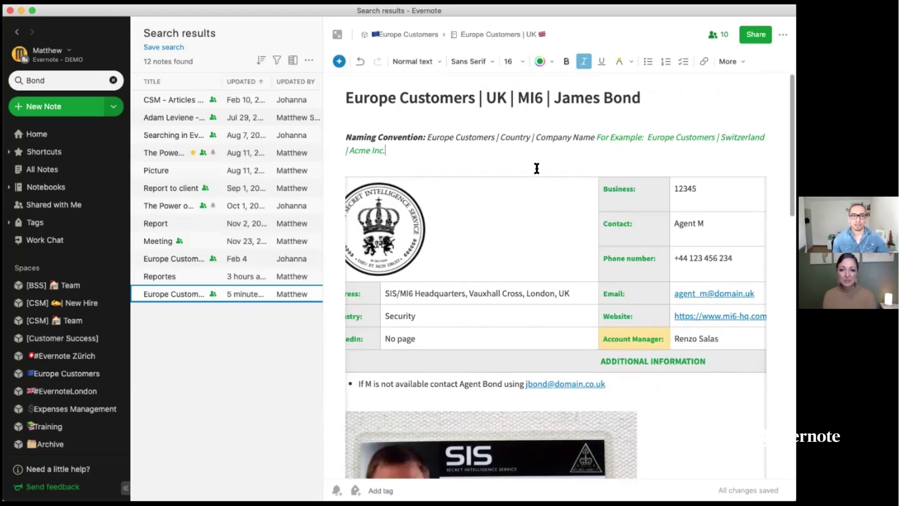
Step: Replace the Bond search with 'intitle:Bond' and open the single matching James Bond note
left_click(114, 80)
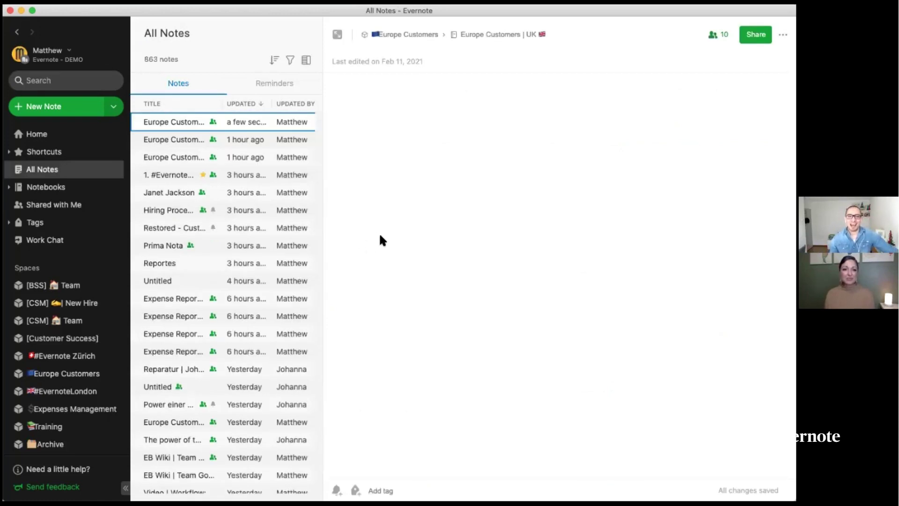
left_click(63, 80)
type("intitle")
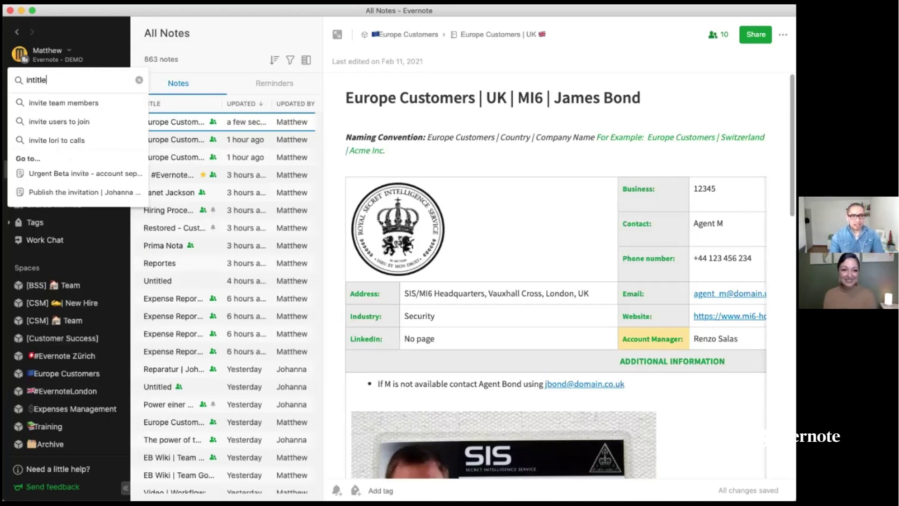
key("Escape")
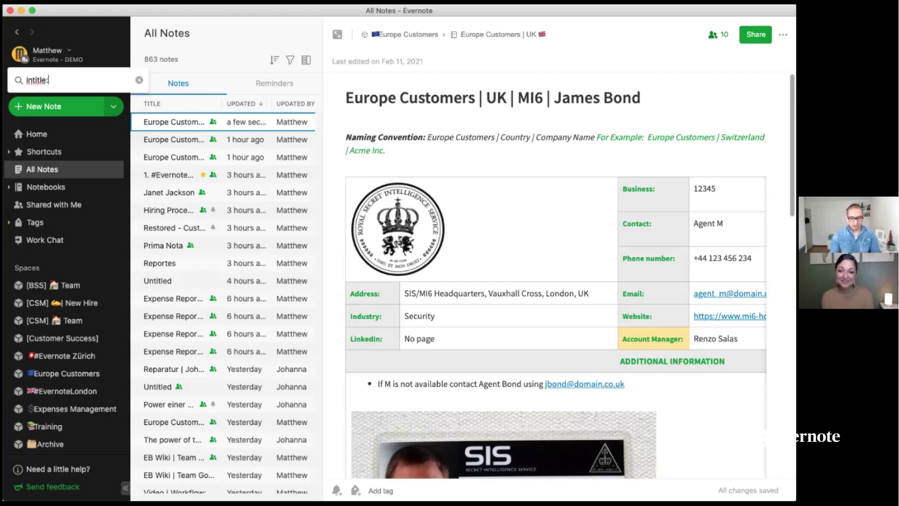
type("Bond")
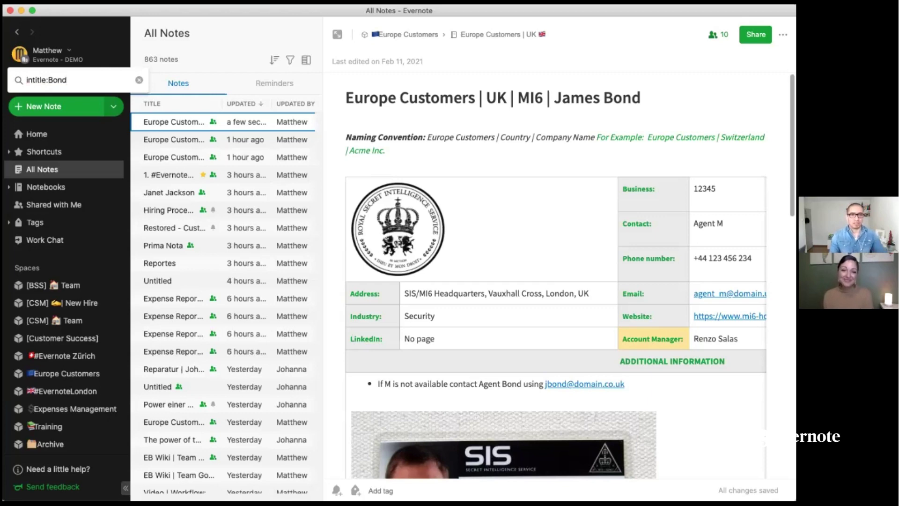
key("Return")
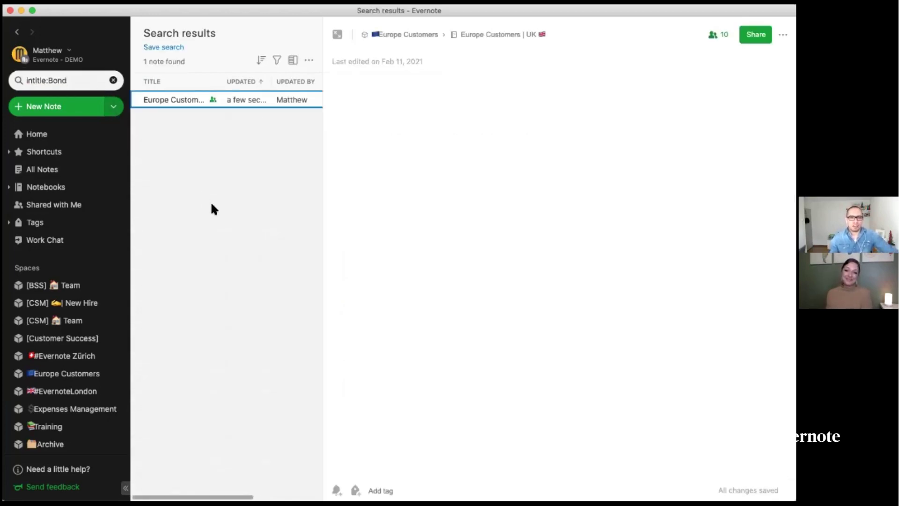
left_click(184, 100)
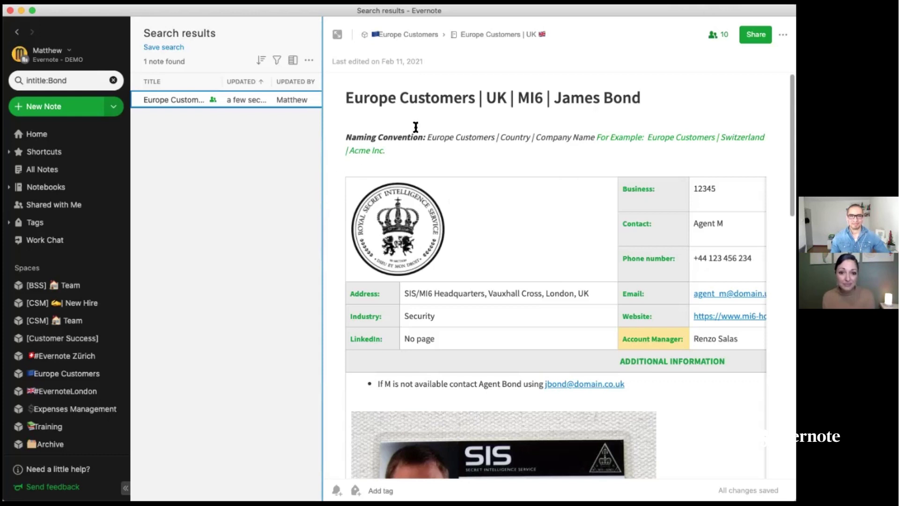
Step: Go to the Europe Customers space, expand #Team and open the CRM Template note
left_click(413, 45)
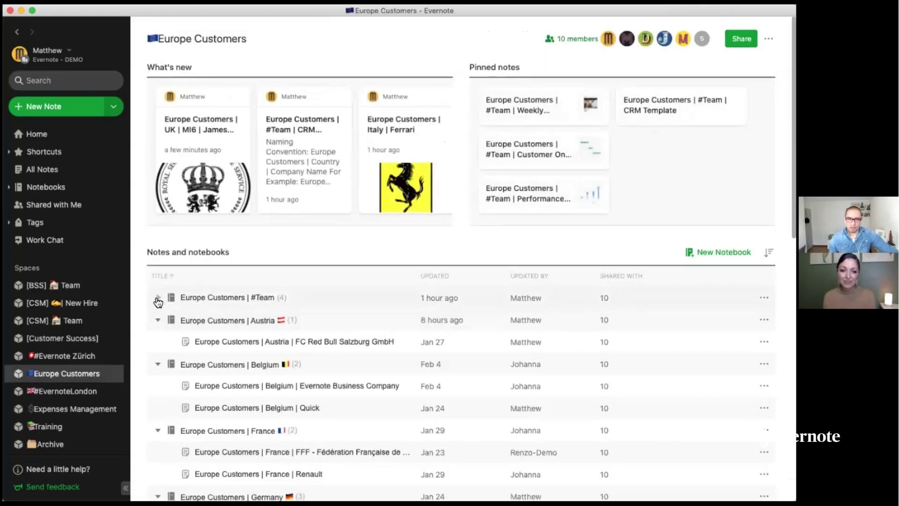
left_click(158, 298)
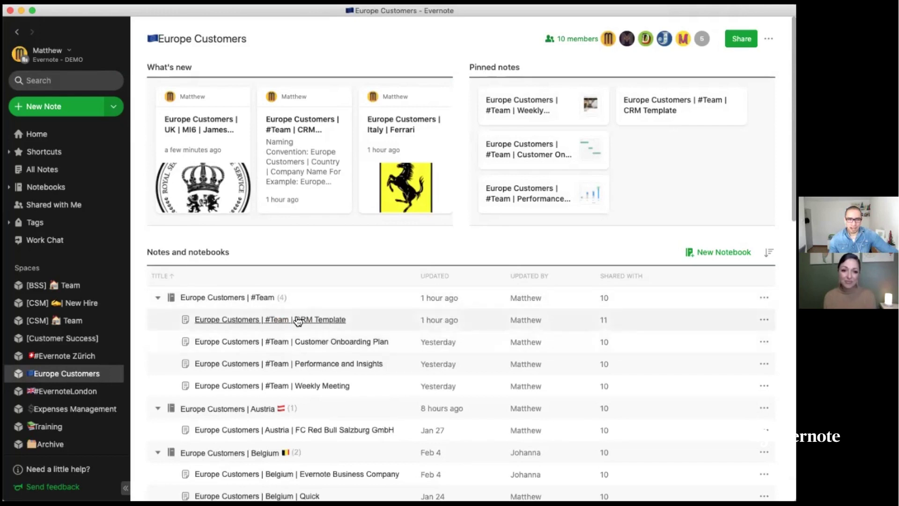
left_click(286, 320)
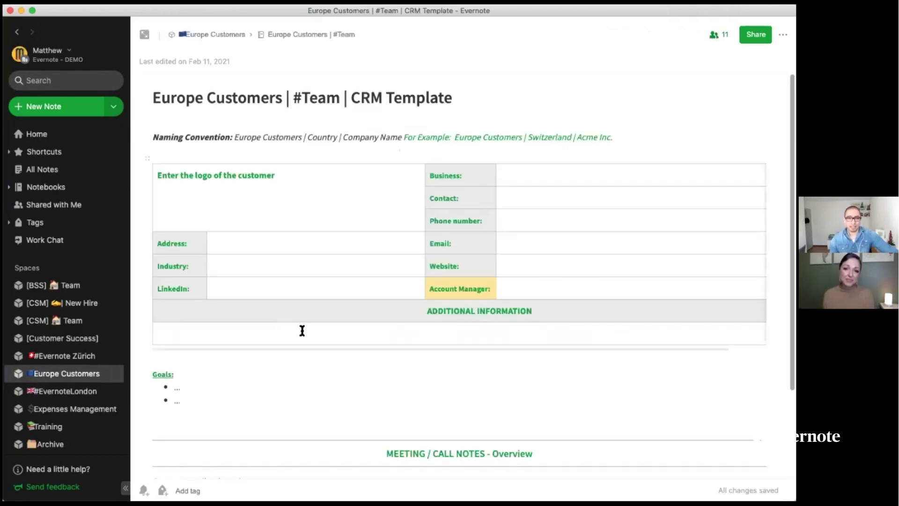
left_click_drag(153, 139, 619, 139)
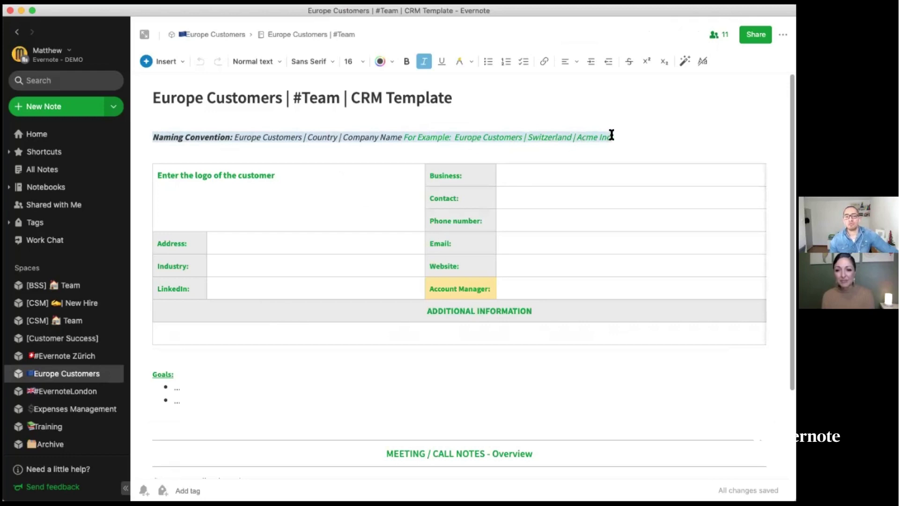
left_click(369, 133)
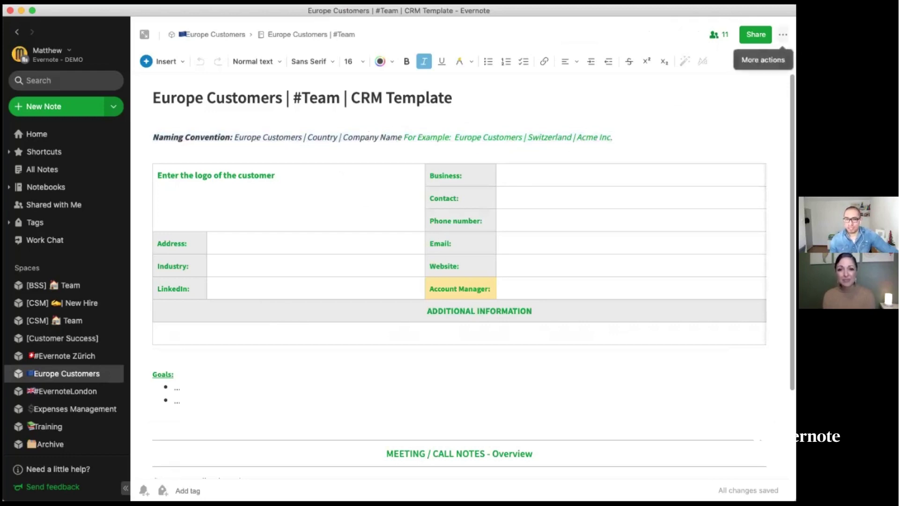
Step: Check the CRM Template's More actions menu, then return to the Europe Customers space overview
left_click(783, 34)
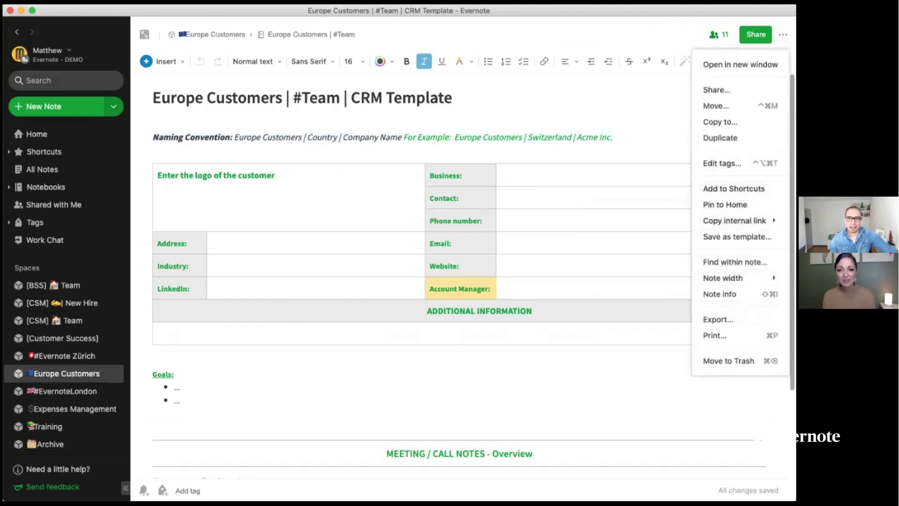
mouse_move(734, 221)
left_click(516, 116)
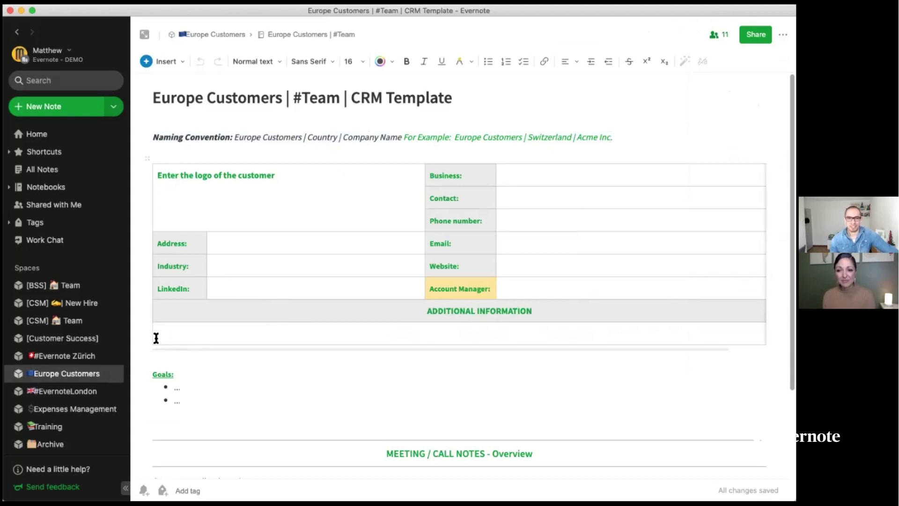
left_click(89, 374)
scroll(377, 391, "down", 5)
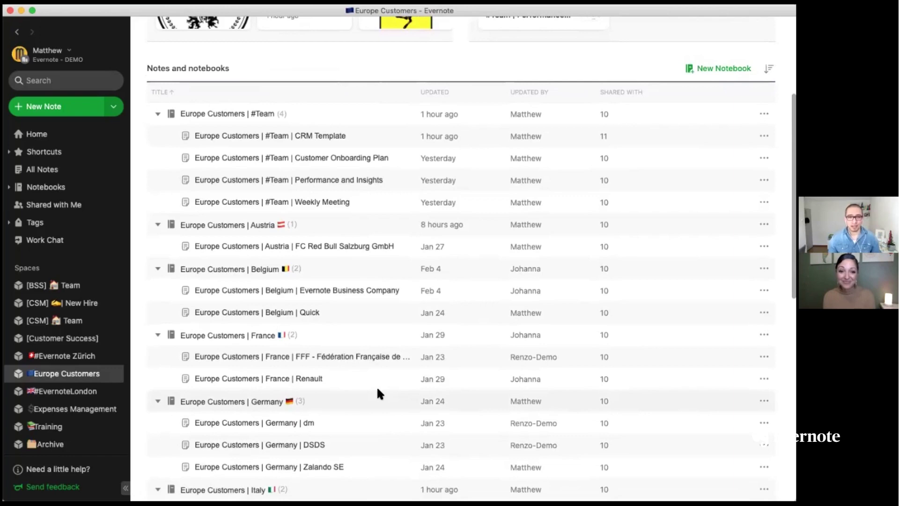
Step: Open the UK MI6 | James Bond note and place the cursor above its Meeting / Call Notes table
scroll(378, 389, "down", 10)
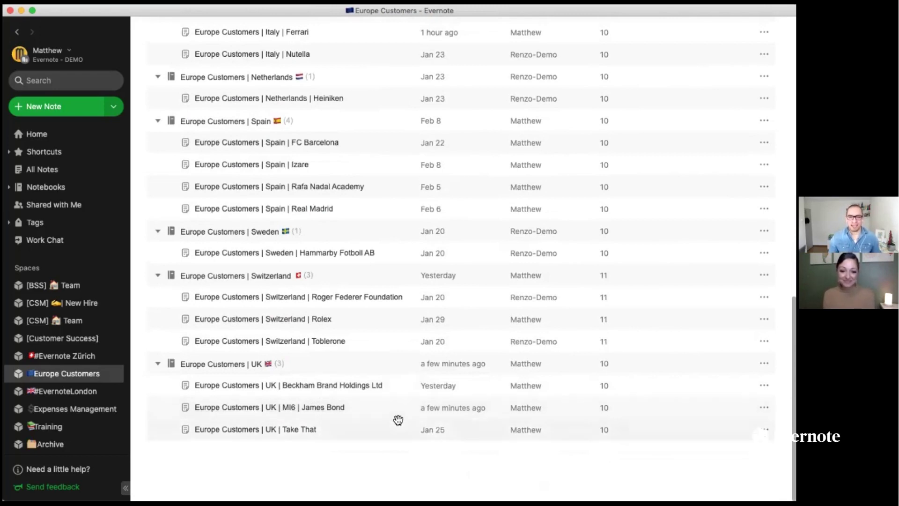
left_click(282, 408)
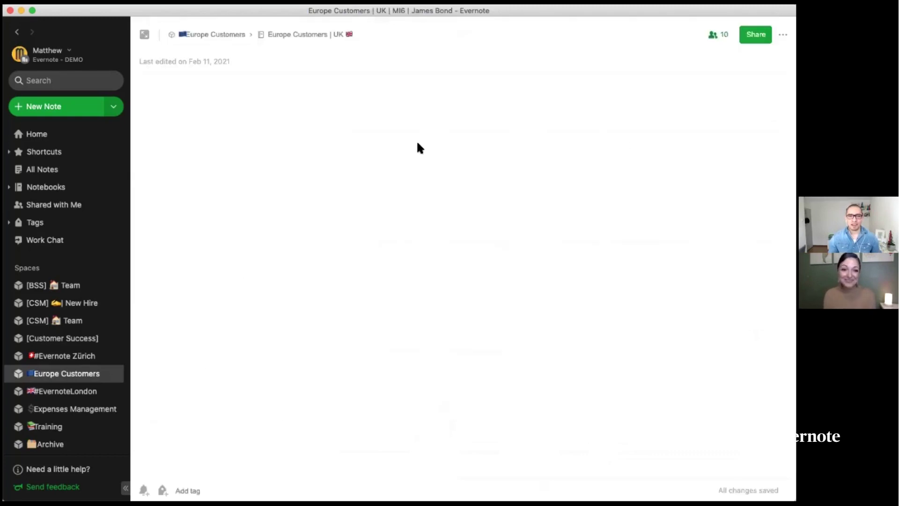
scroll(387, 153, "down", 20)
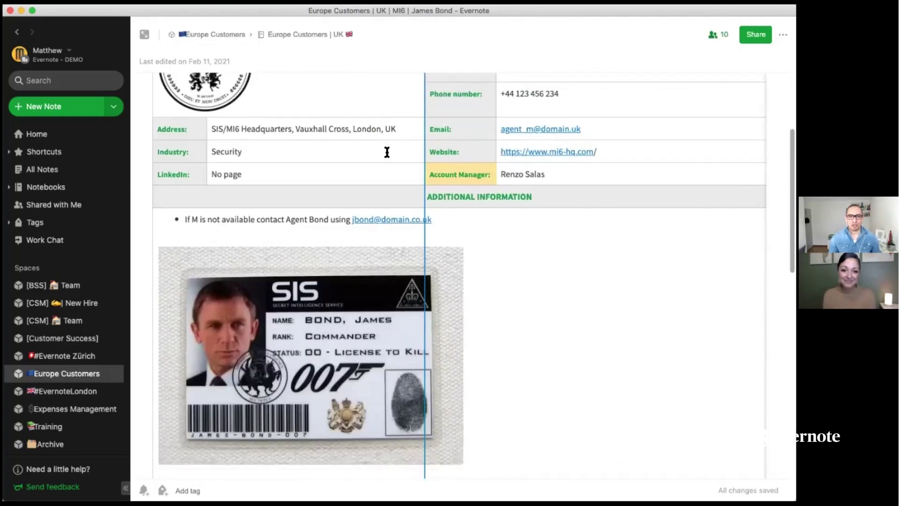
scroll(366, 336, "up", 2)
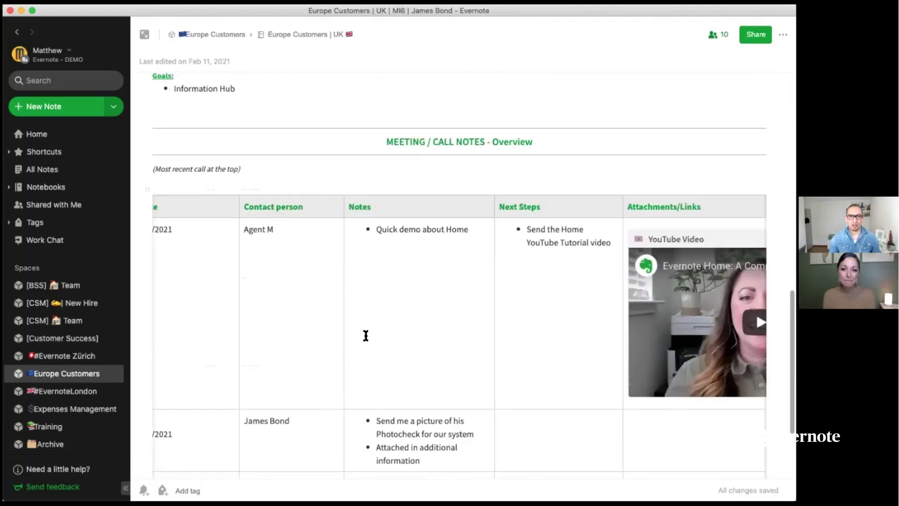
scroll(229, 265, "left", 2)
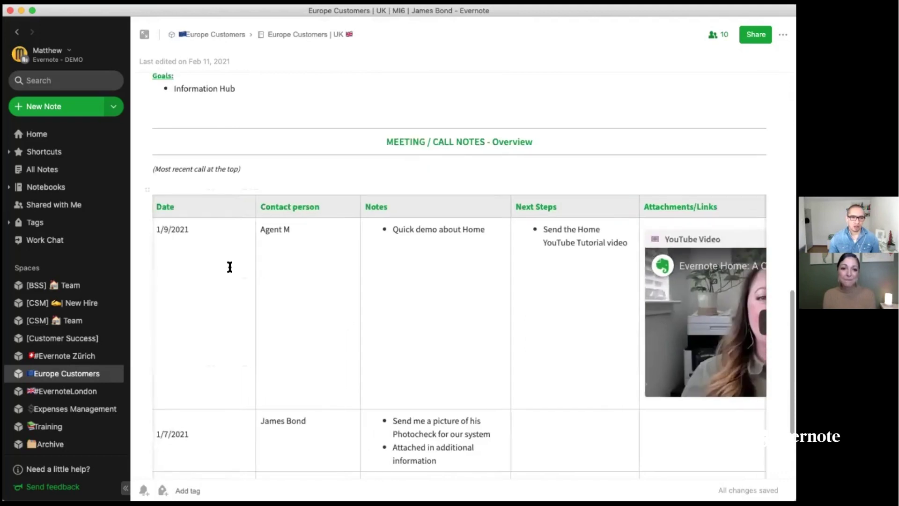
left_click(153, 169)
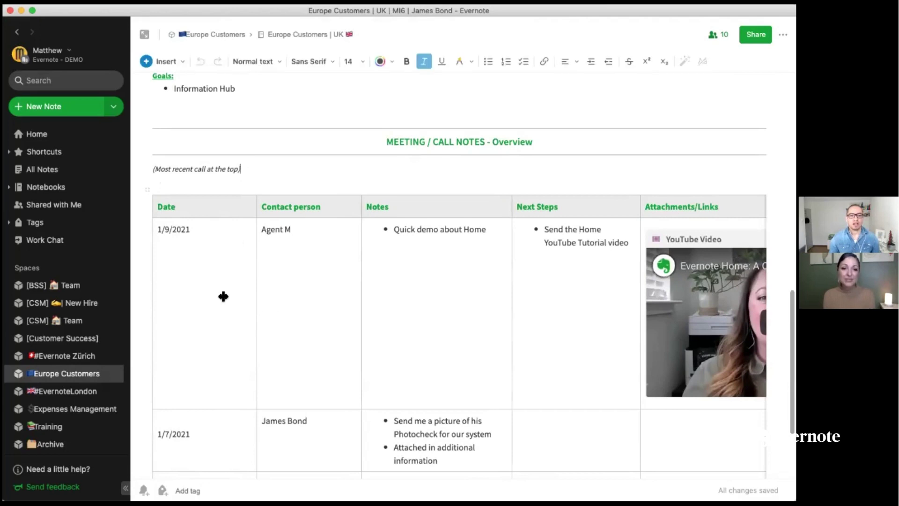
Step: Insert a new top row above the 1/9/2021 row, dated 2/20/2021
left_click(180, 259)
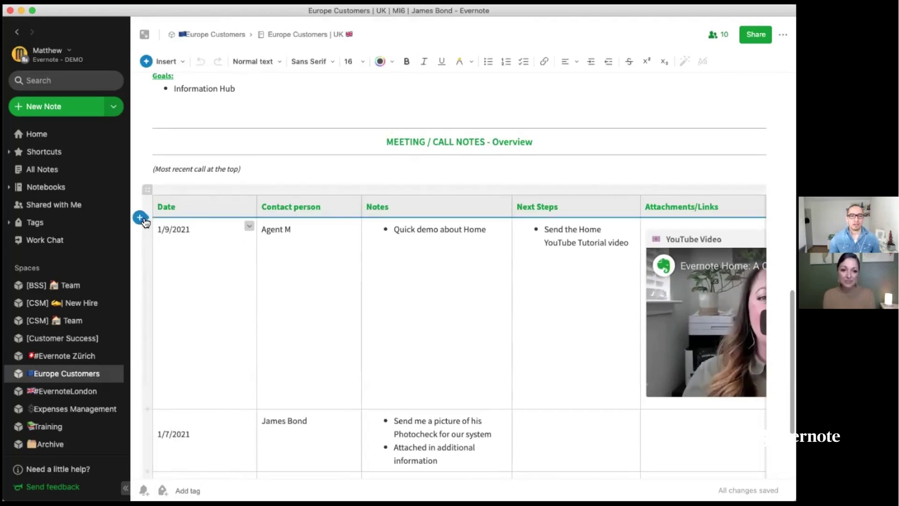
left_click(140, 218)
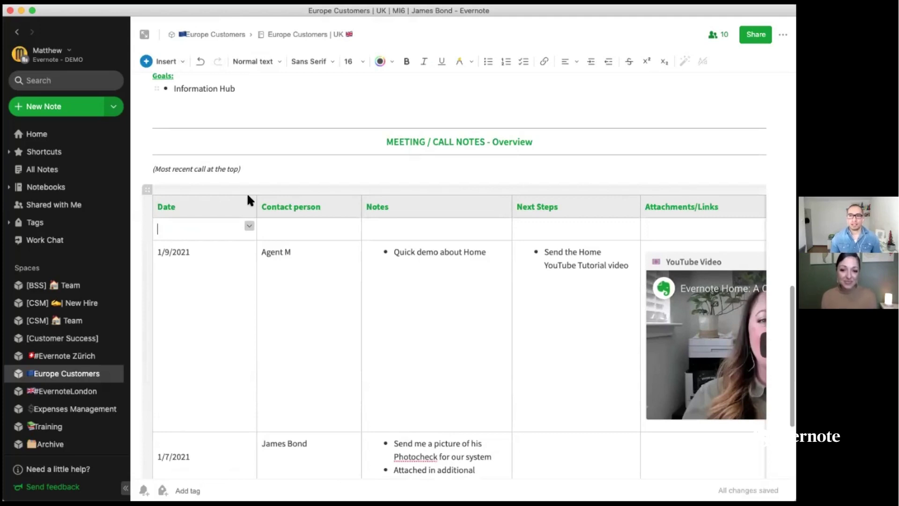
type("2/202")
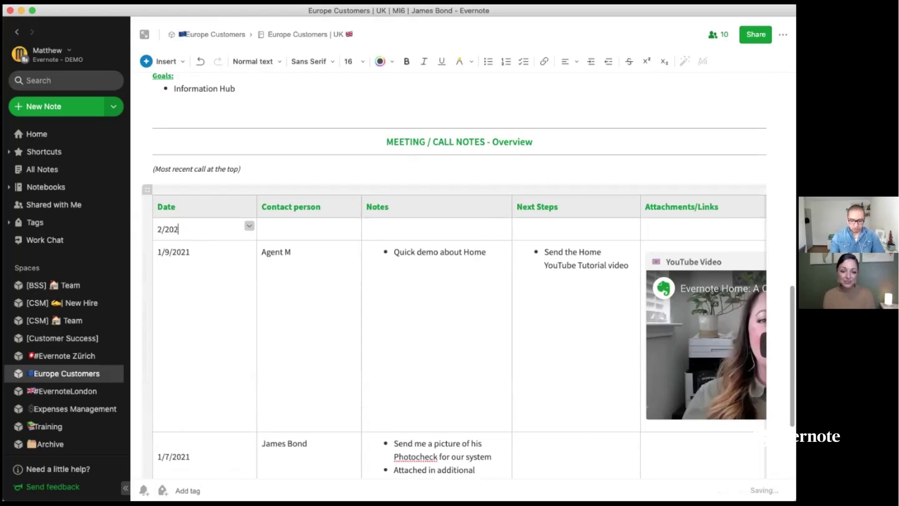
key("BackSpace")
type("/2021")
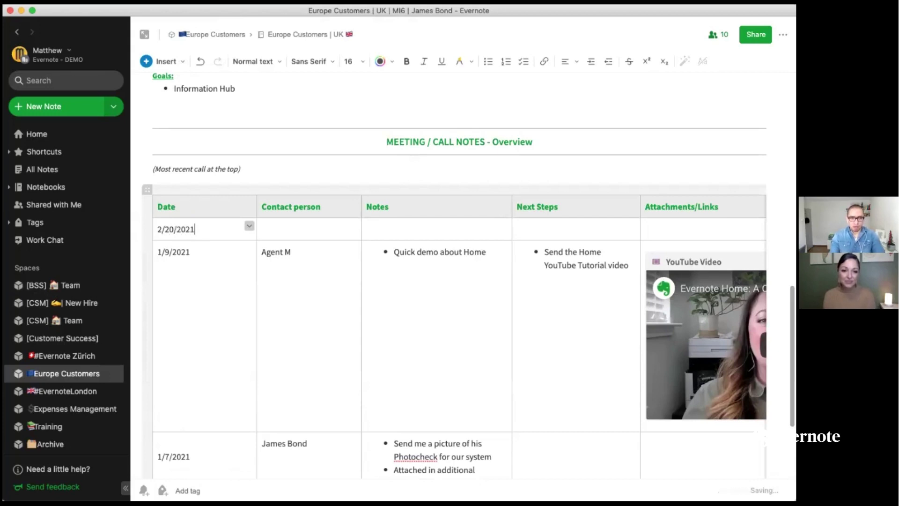
key("Tab")
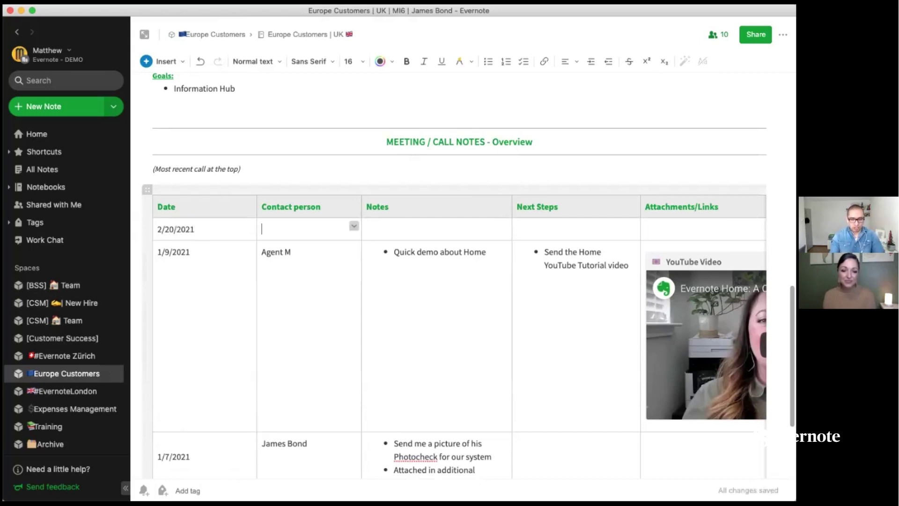
Step: Fill the new row with contact Agent J and the bullet 'Demo of Evernote as CRM'
type("Agent J")
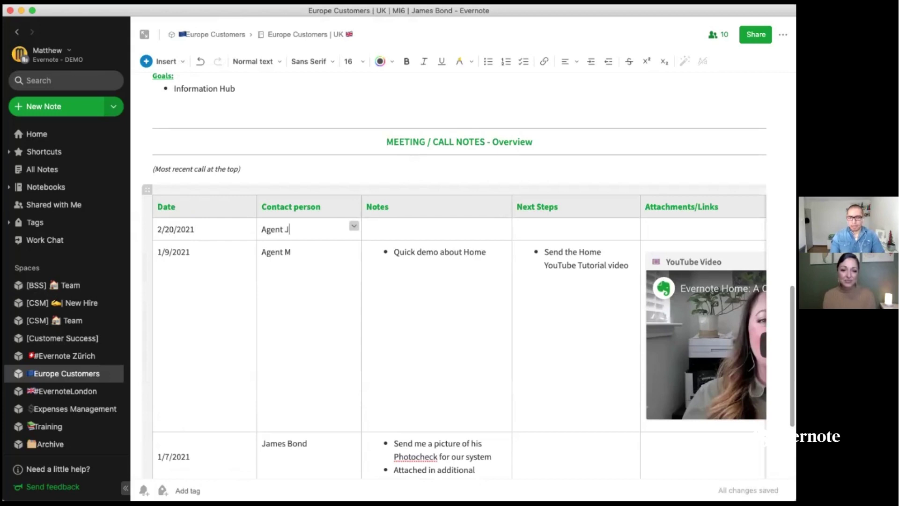
key("Tab")
type("* ")
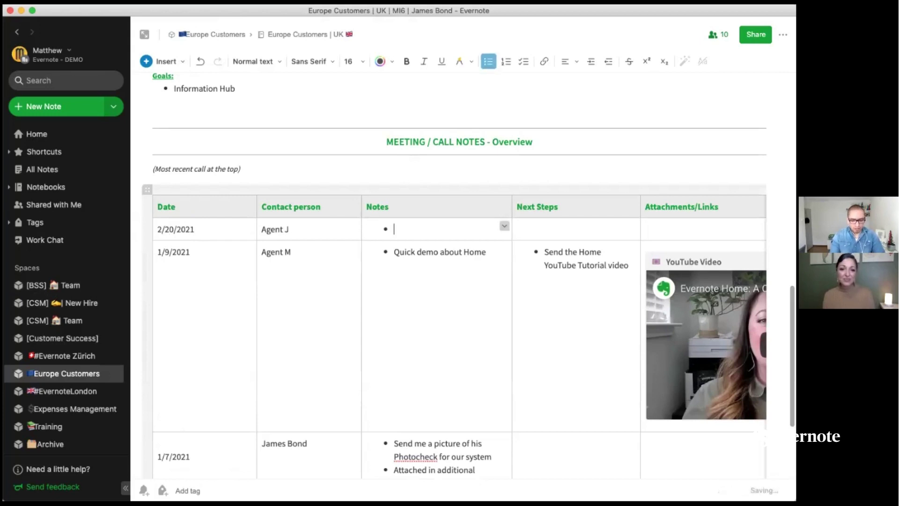
type("dEMO FOReV")
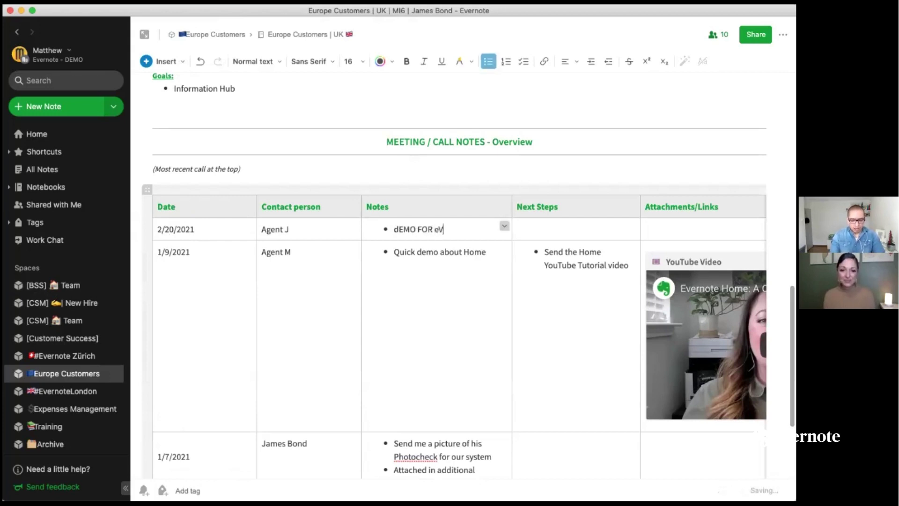
type("ERNOTE AS crm")
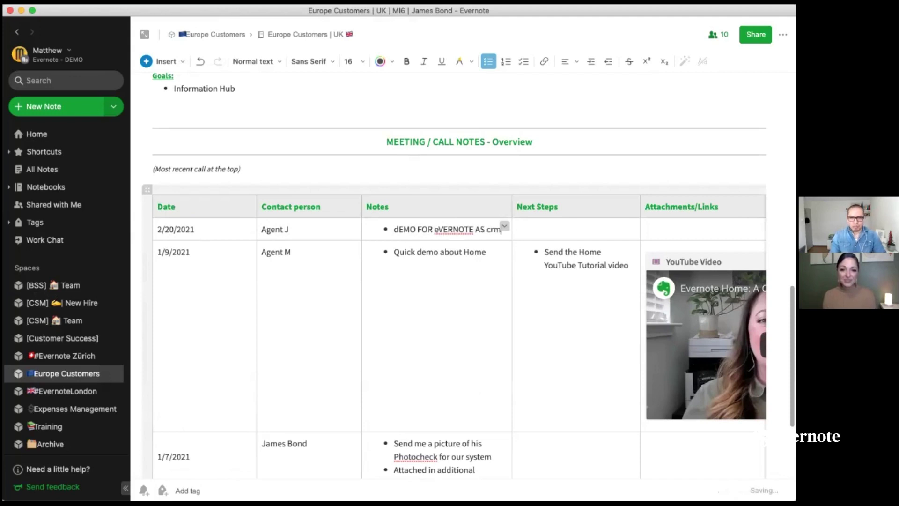
key("alt+shift+Left")
key("alt+shift+Left")
key("alt+shift+Left")
key("alt+shift+Left")
key("alt+shift+Left")
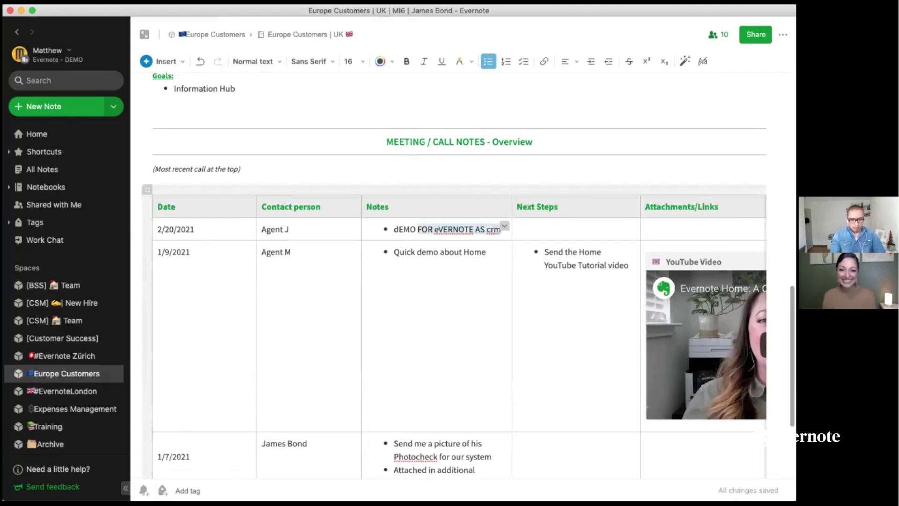
type("dEMO")
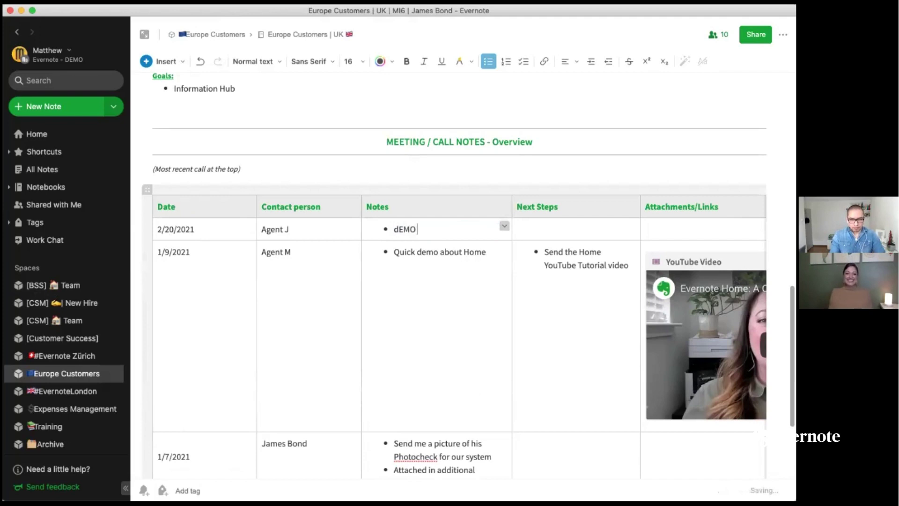
key("BackSpace")
key("BackSpace")
key("BackSpace")
key("BackSpace")
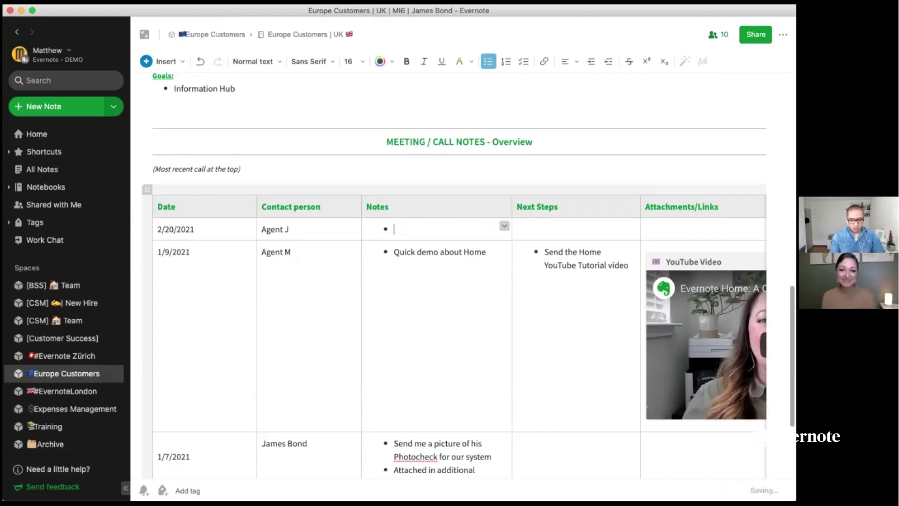
type("Demo")
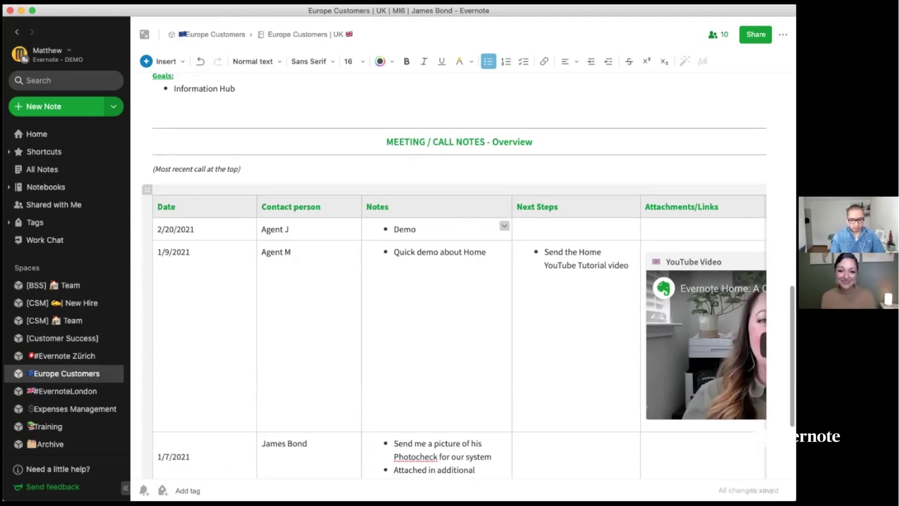
type(" of Evernote as CRM")
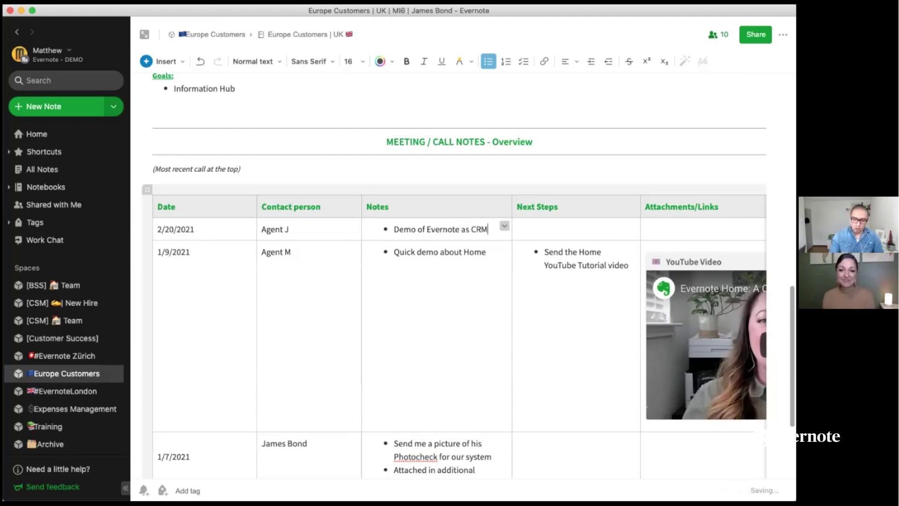
key("Return")
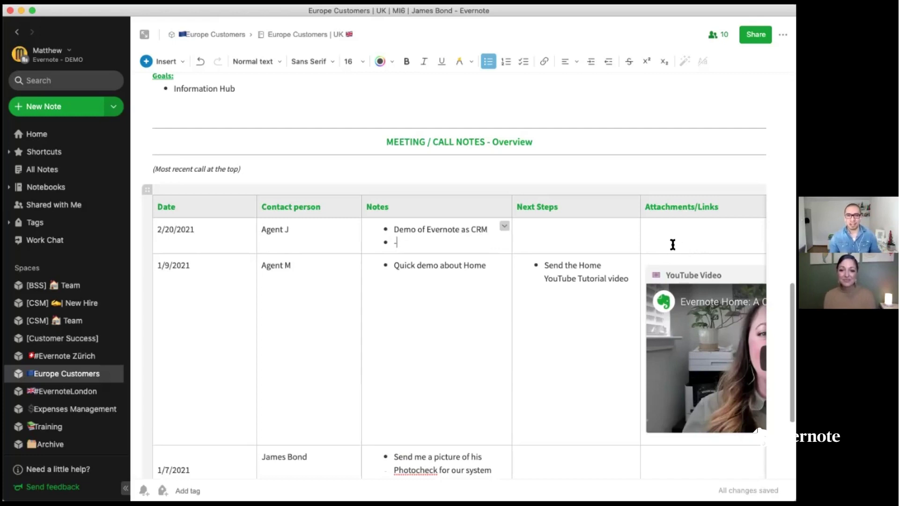
Step: Review the updated MI6 | James Bond note, then navigate back to the Europe Customers space
scroll(673, 244, "up", 8)
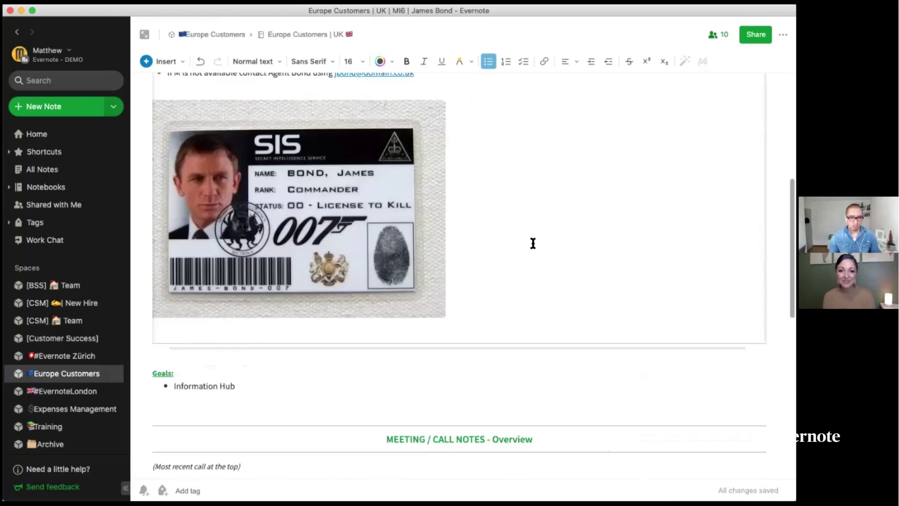
scroll(474, 246, "up", 6)
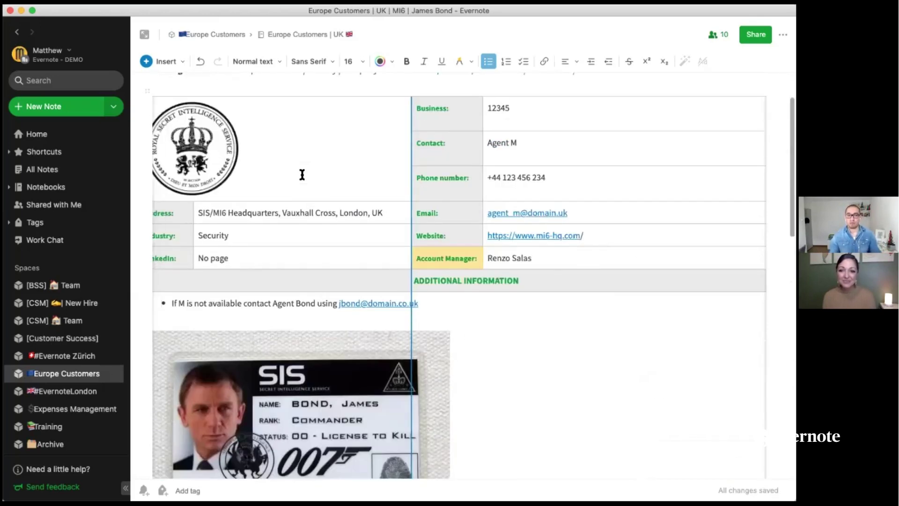
scroll(307, 169, "down", 7)
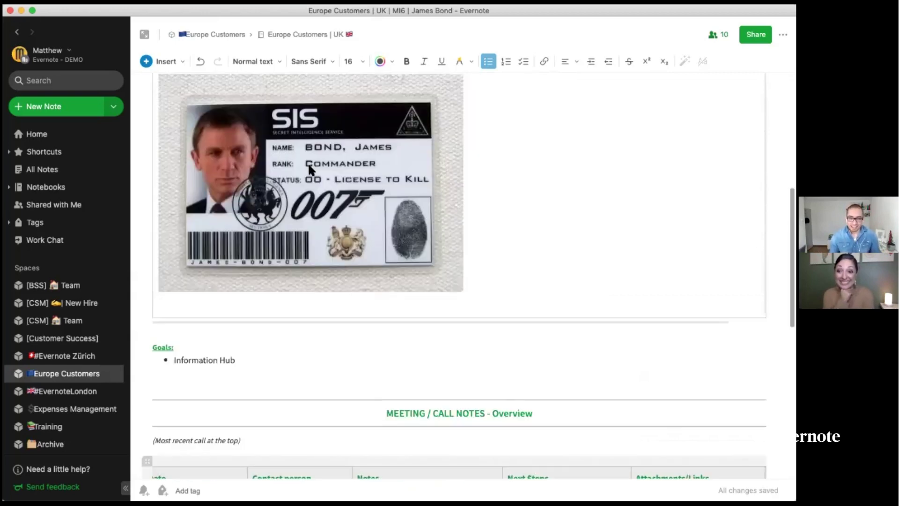
scroll(287, 172, "down", 3)
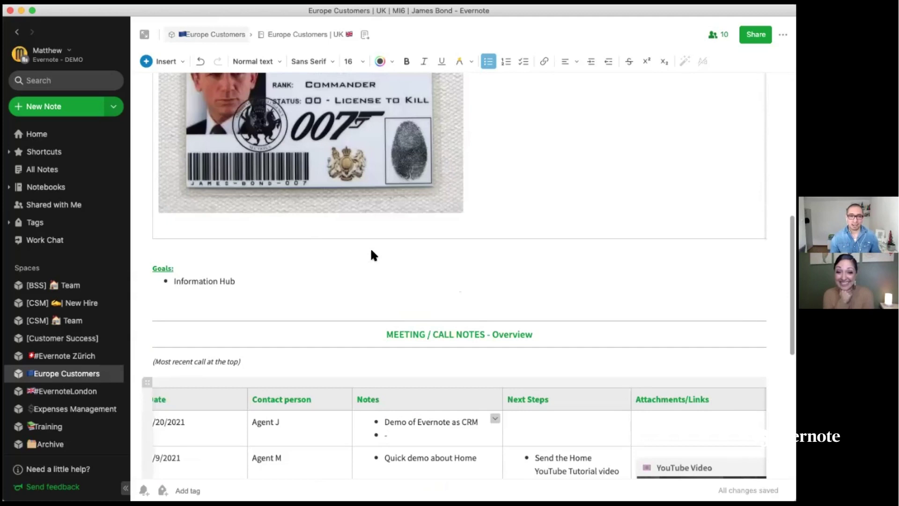
key("super+bracketleft")
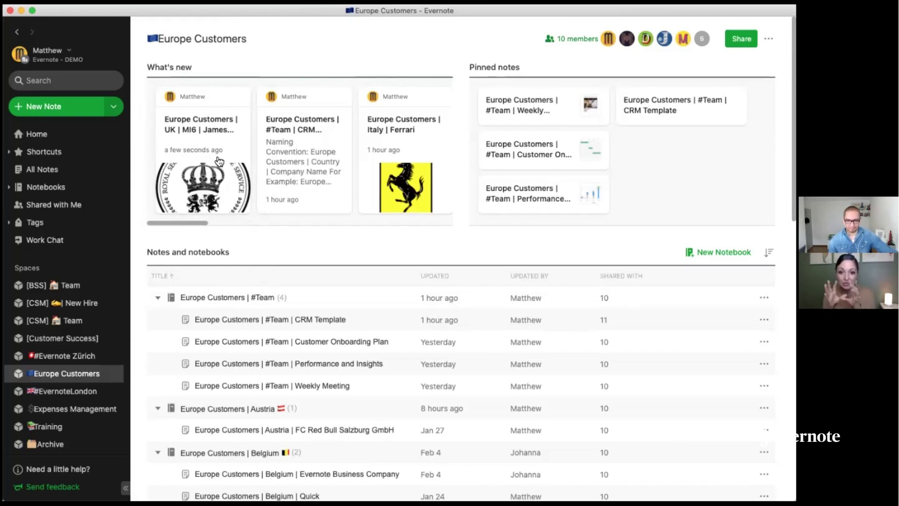
Step: Reopen the MI6 | James Bond note from What's new and scroll to its call-notes table
left_click(218, 161)
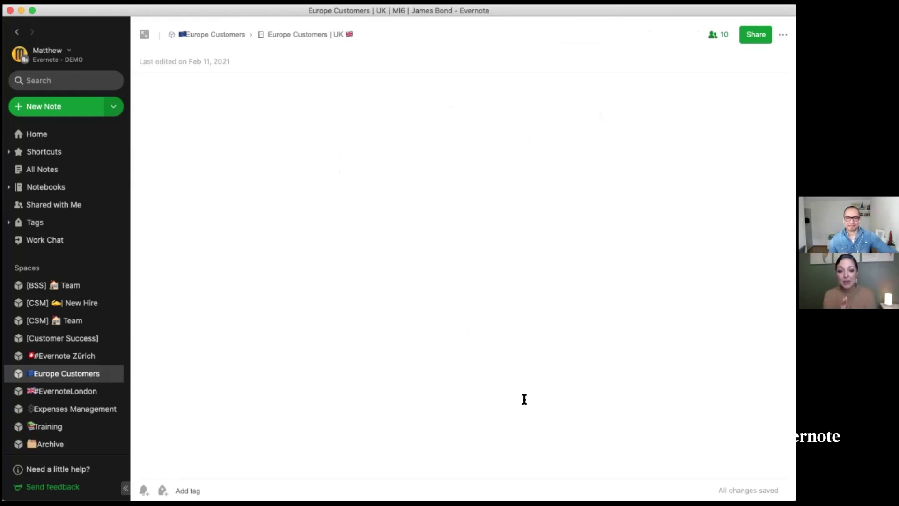
scroll(524, 399, "down", 15)
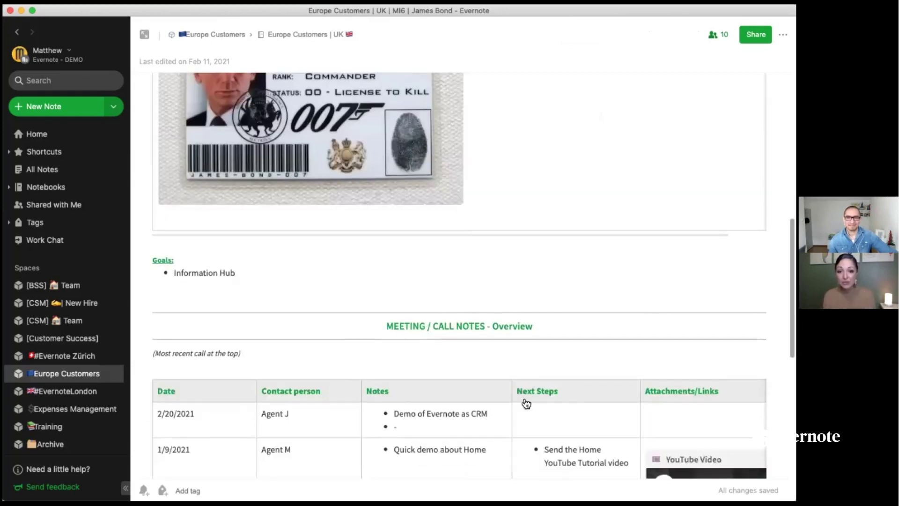
scroll(503, 391, "right", 5)
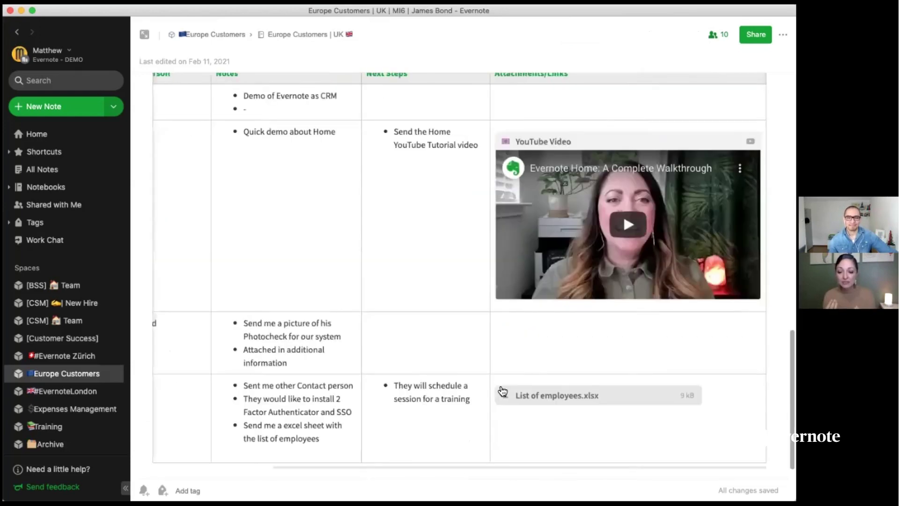